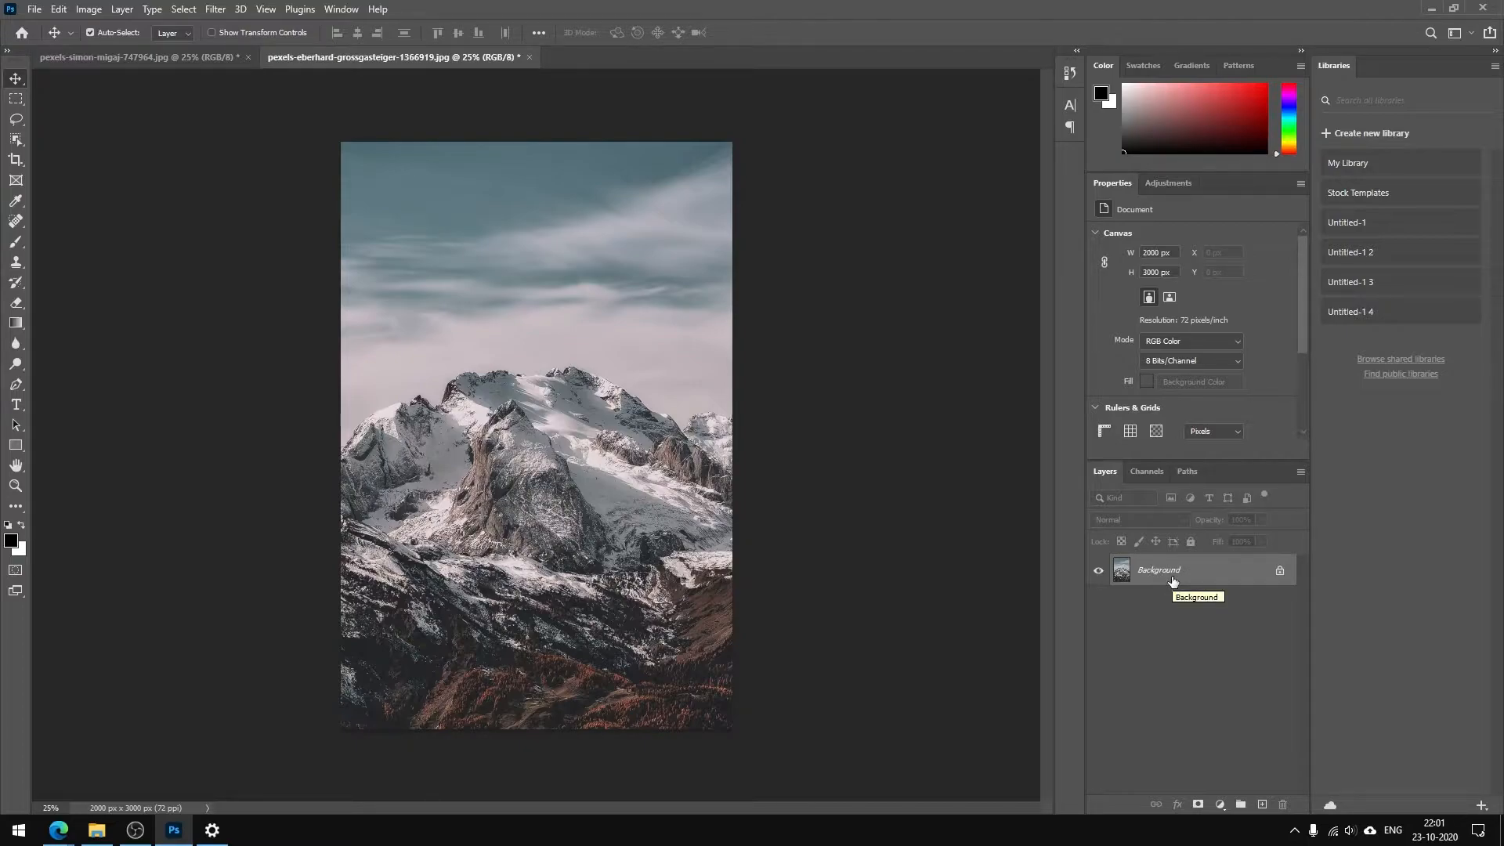
Start Sky Replacement on the mountain photo and look through the Blue Skies, Spectacular and Sunsets preset groups
click(66, 13)
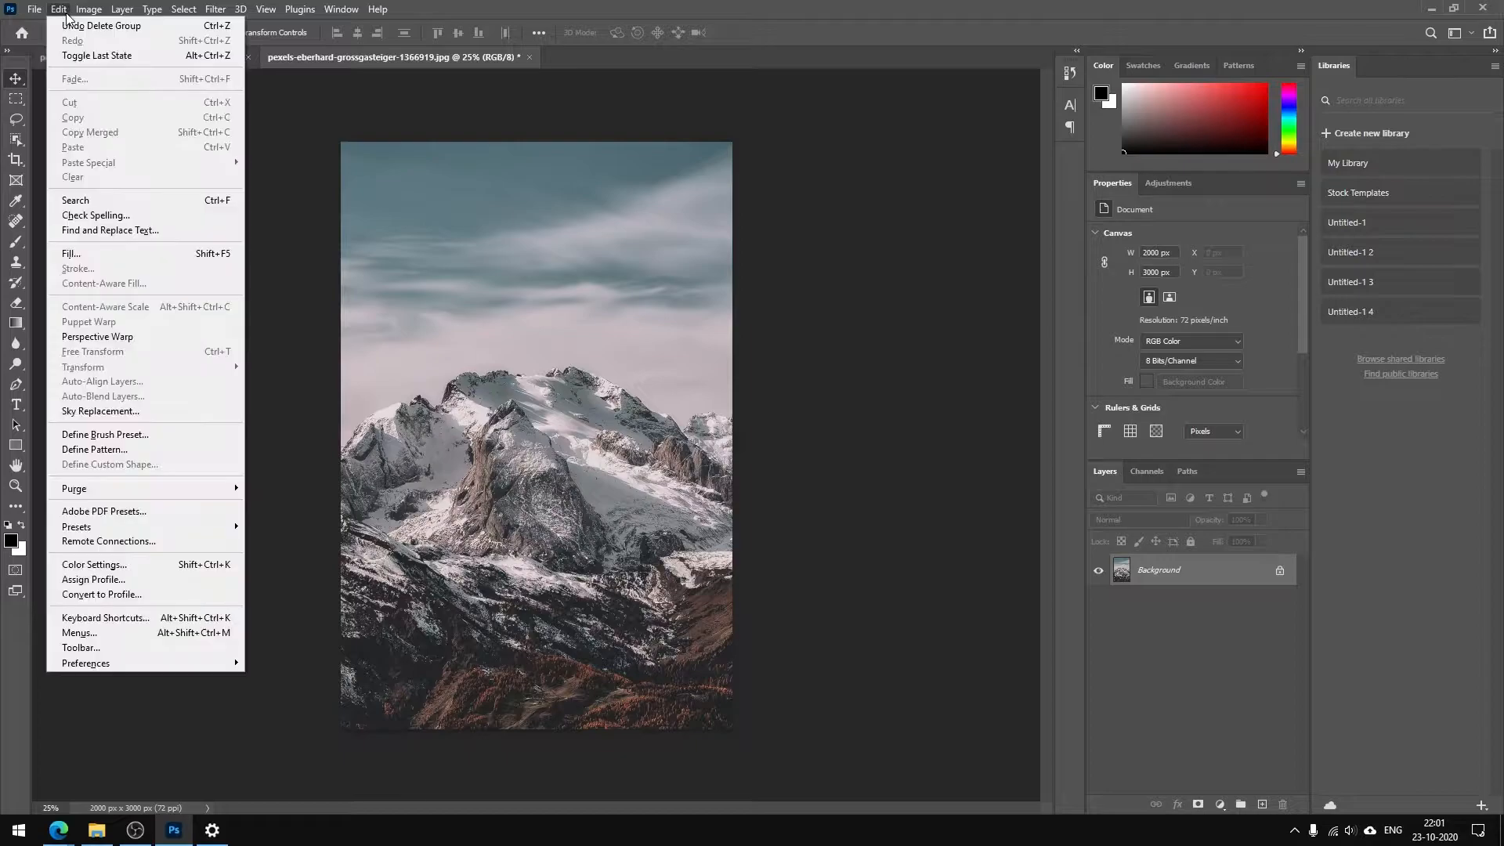
click(93, 415)
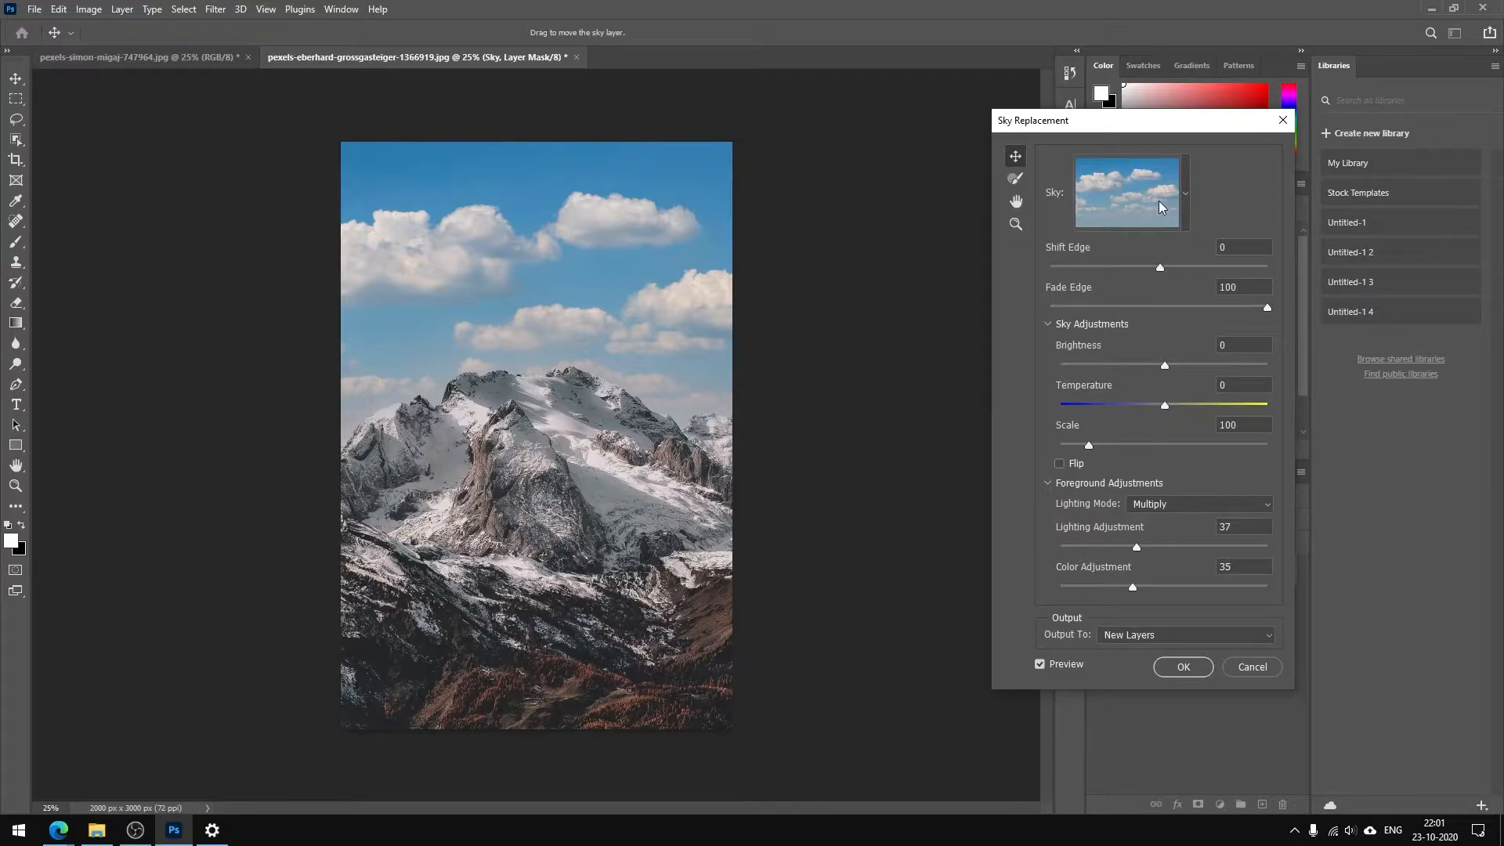
click(1184, 193)
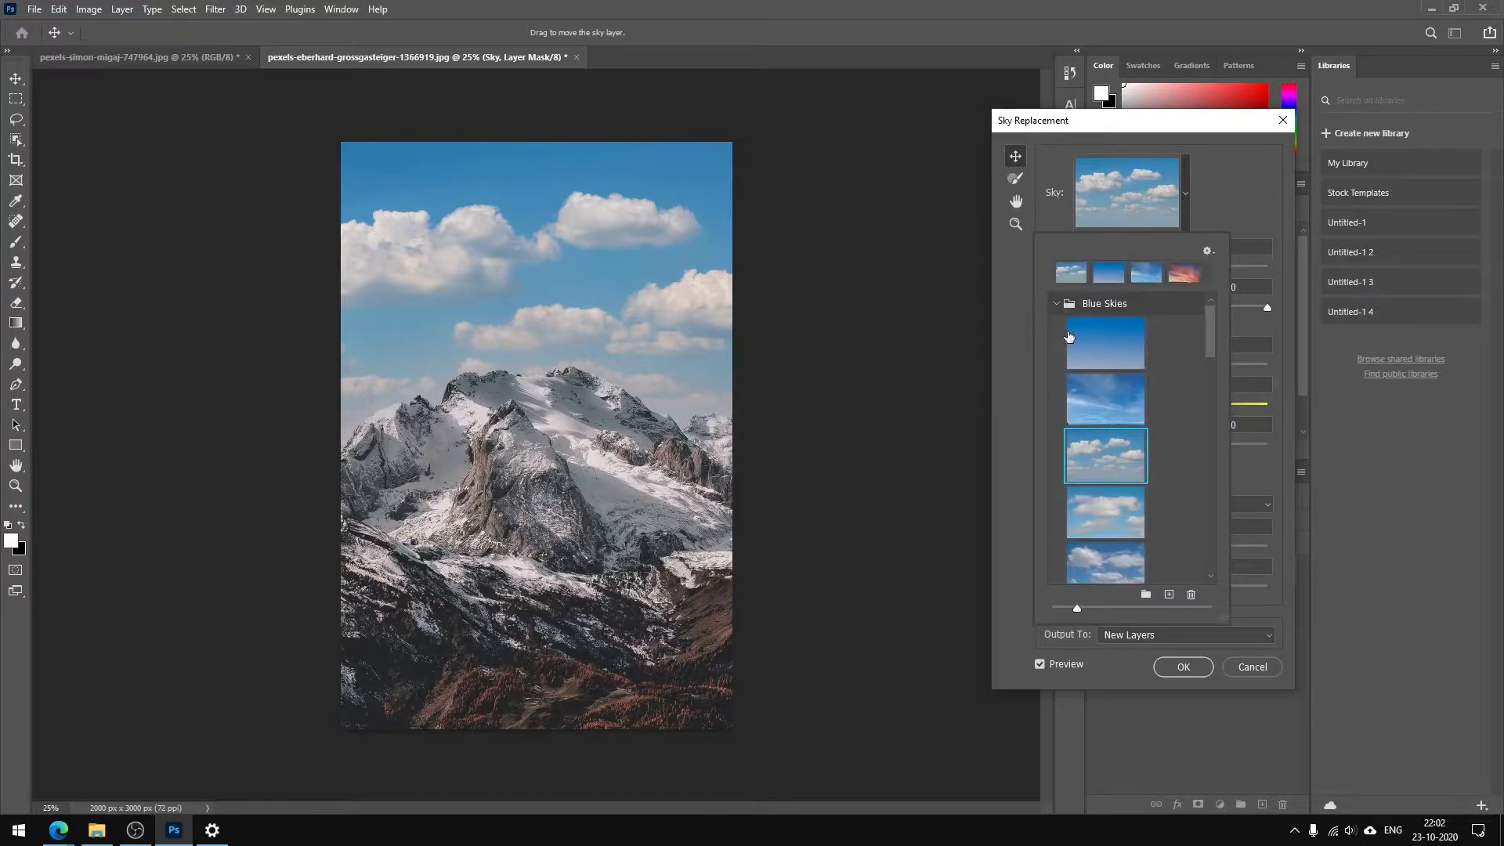
click(1056, 304)
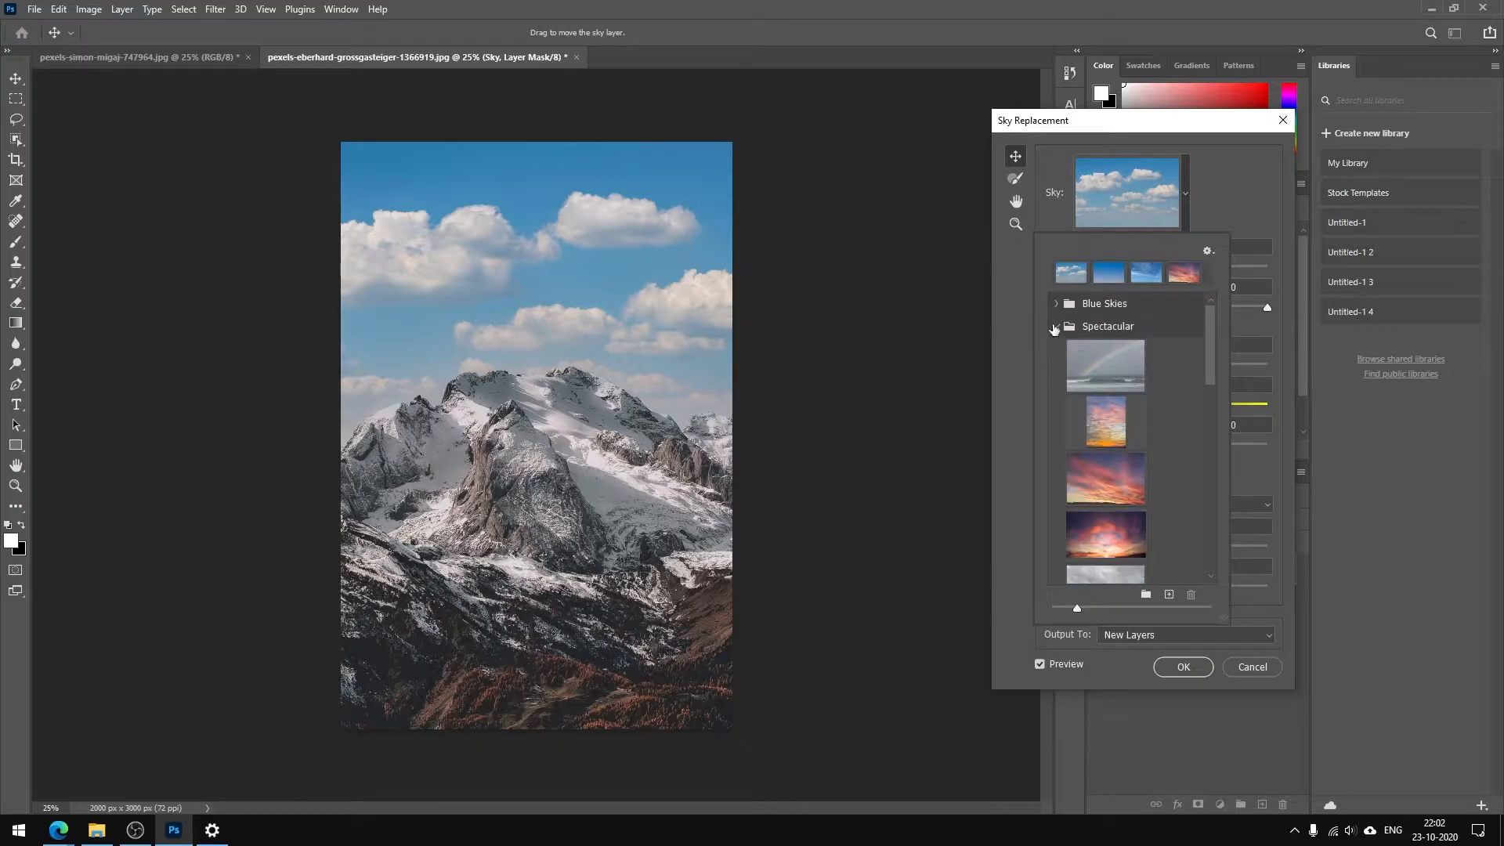
click(1055, 327)
click(1058, 348)
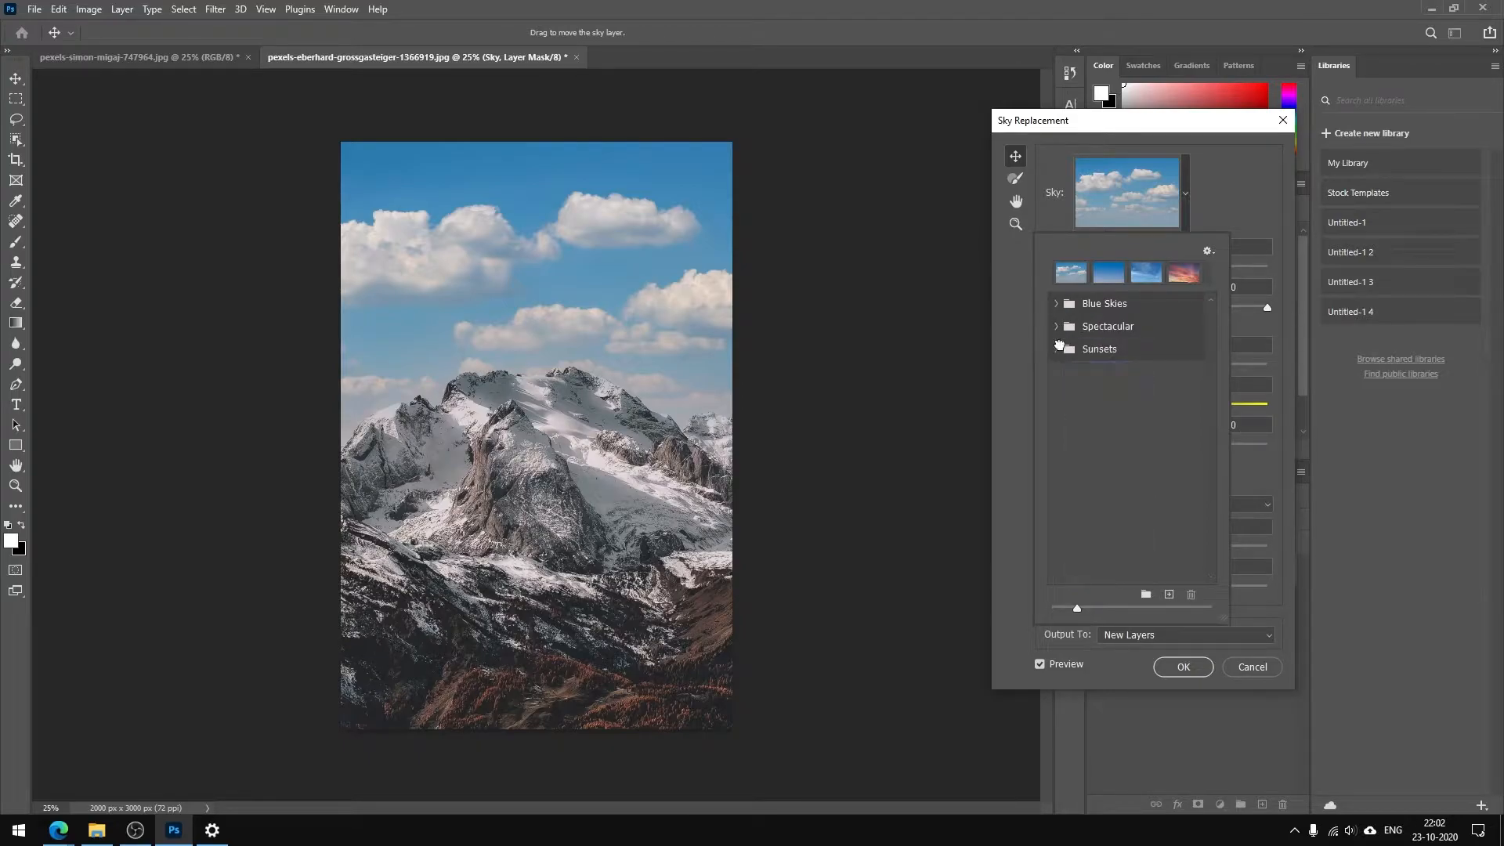
click(1057, 304)
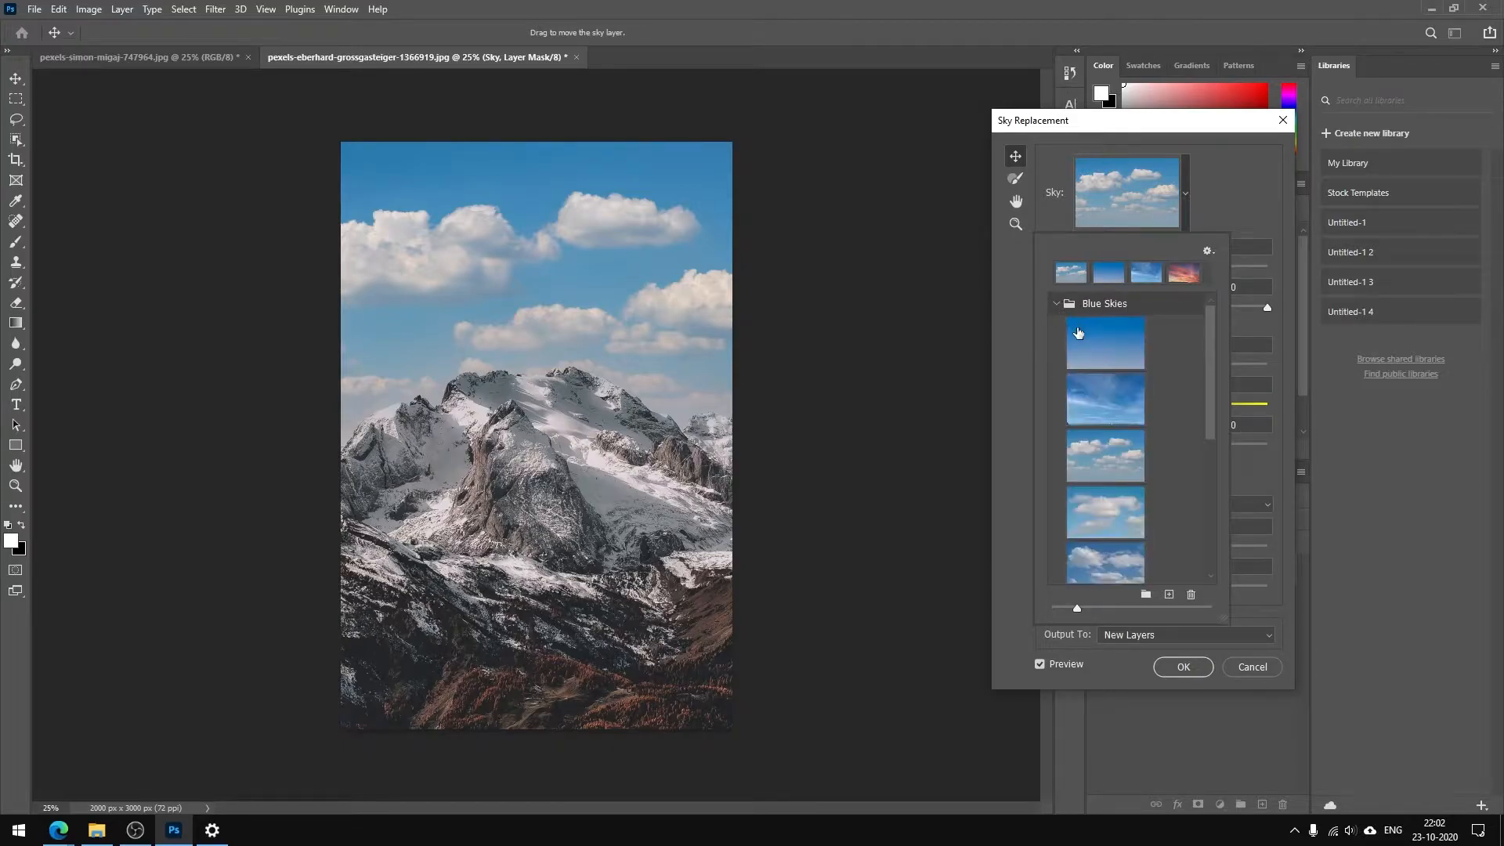
Try several Blue Skies presets and choose the blue sky with large white clouds as the replacement
scroll(1117, 487, down, 5)
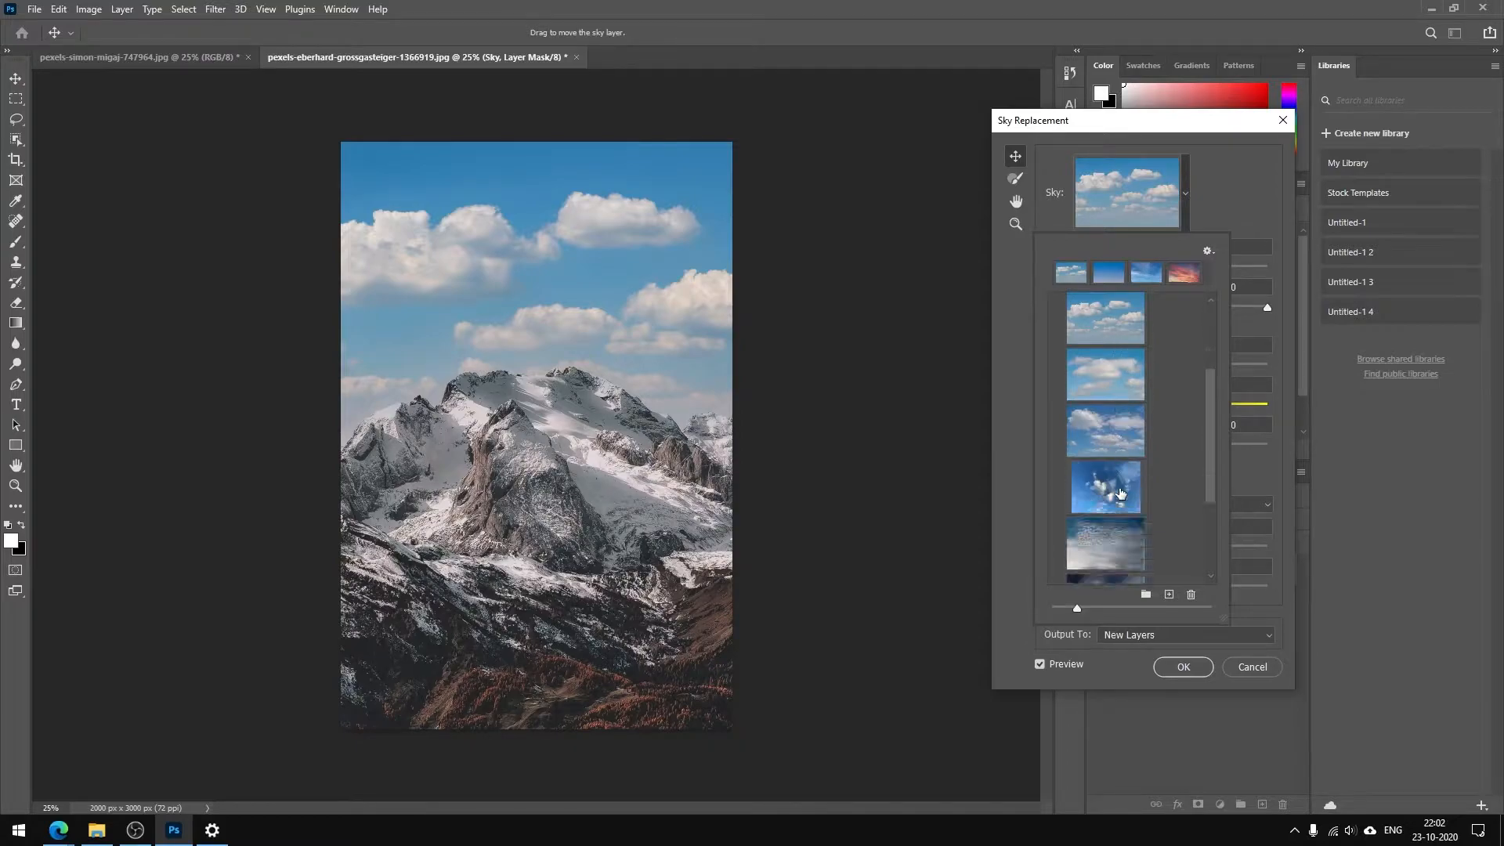
scroll(1119, 486, down, 1)
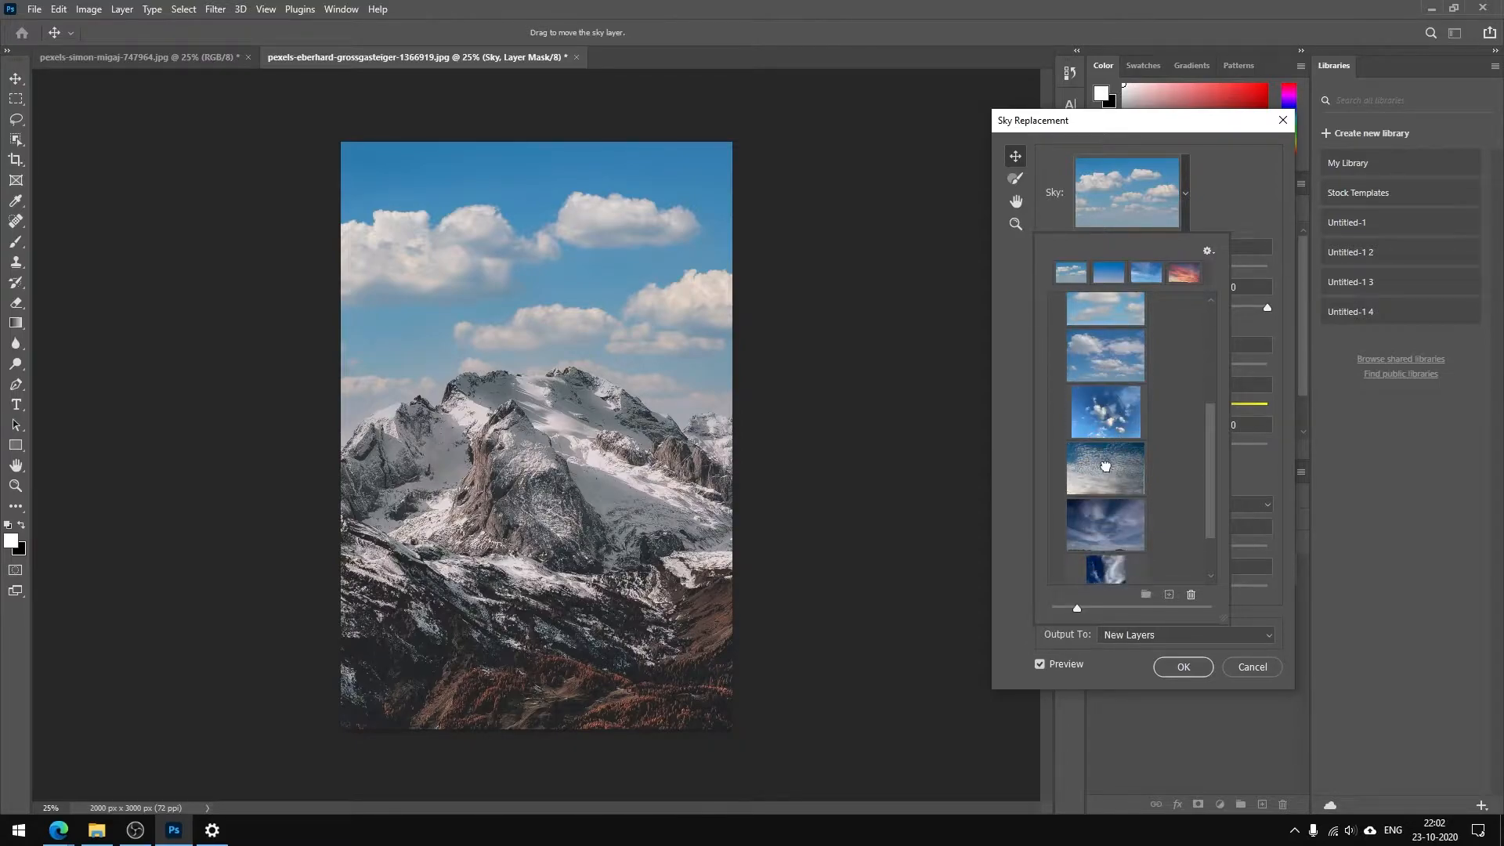
click(1106, 466)
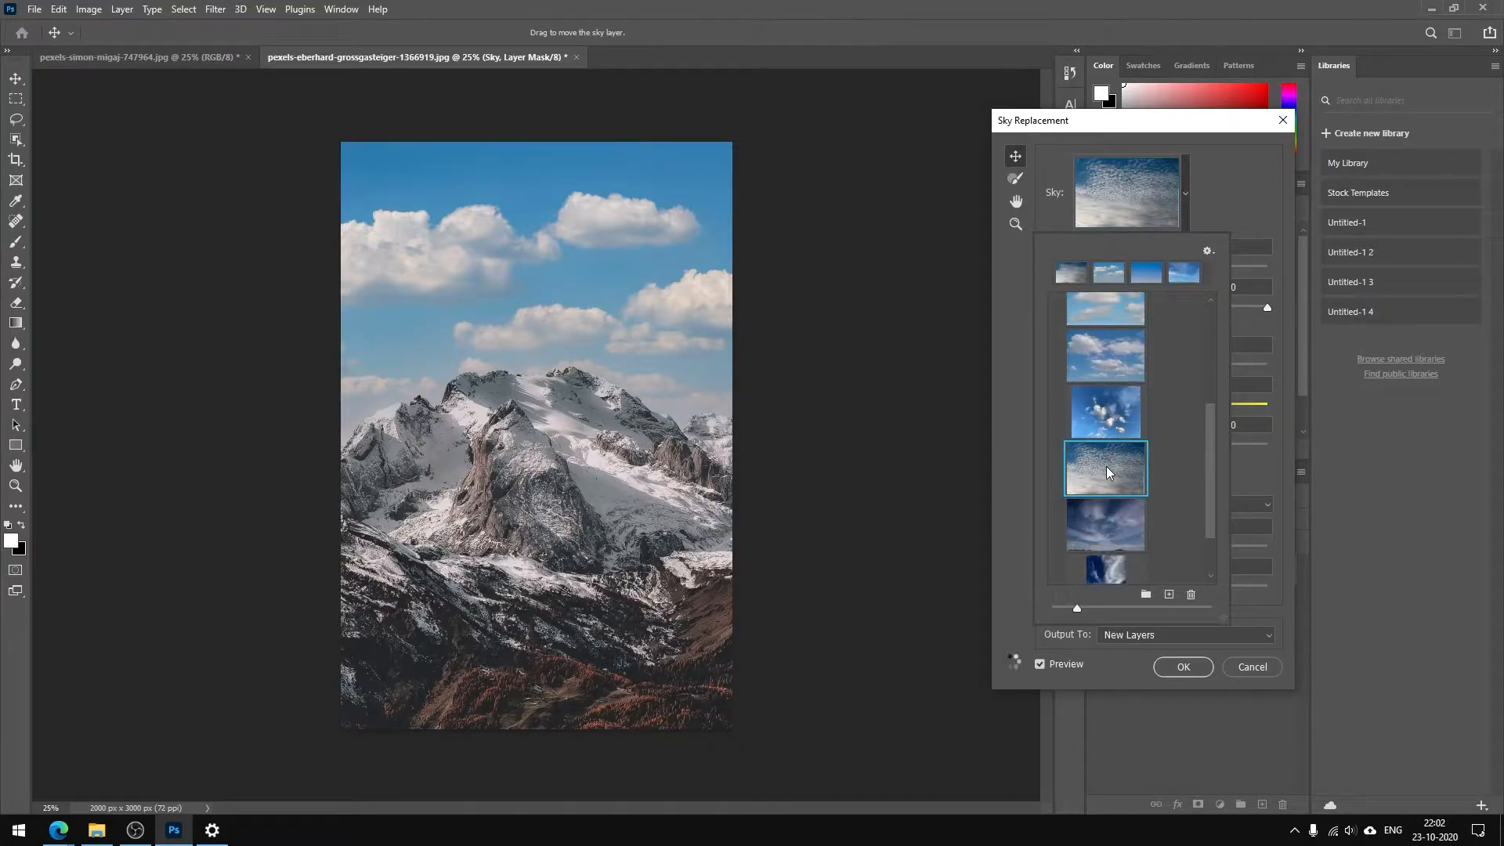
click(1106, 533)
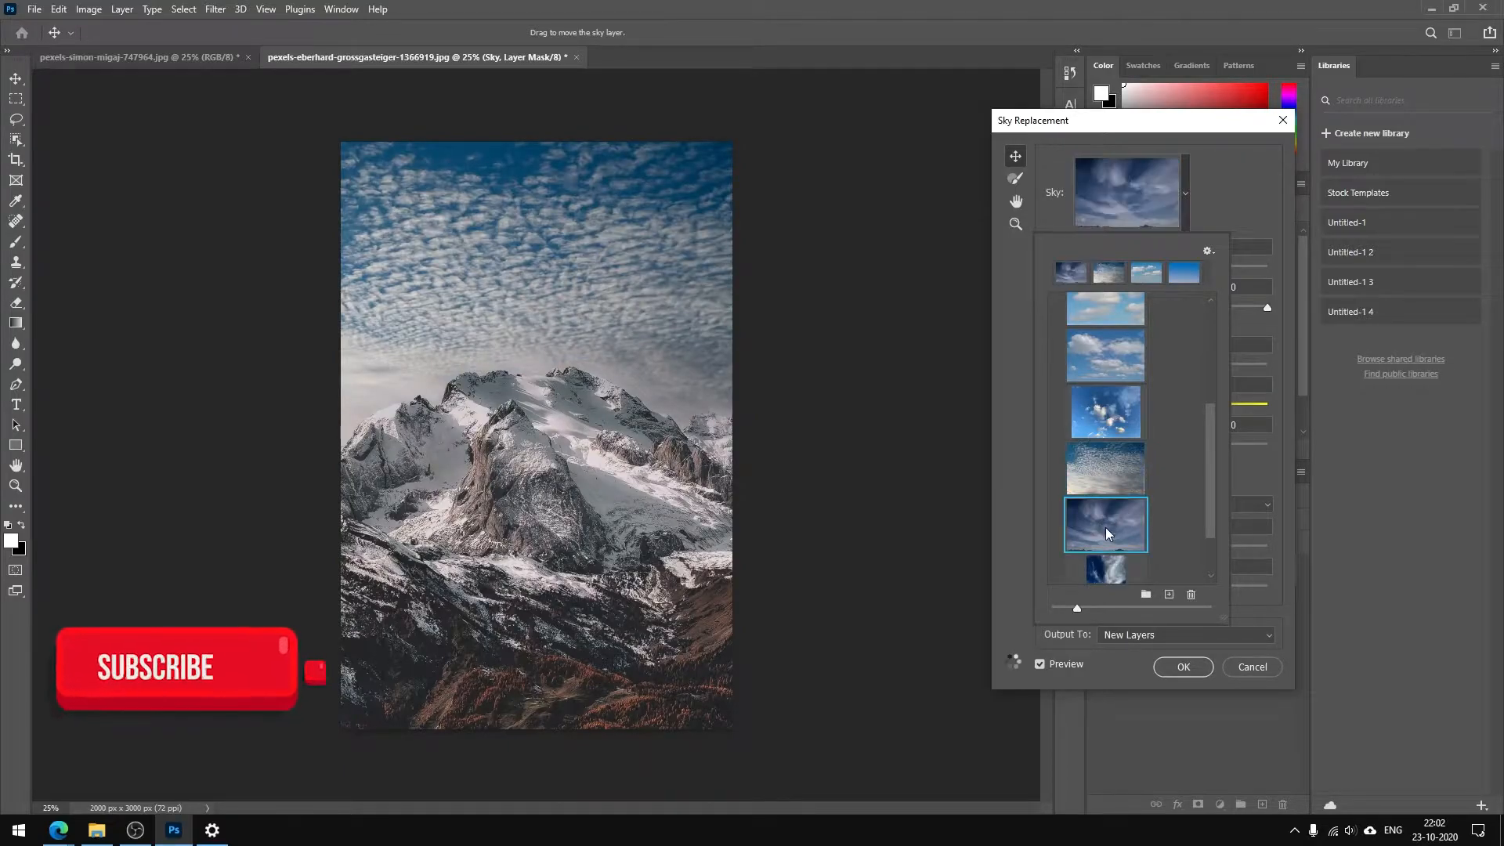
click(1104, 371)
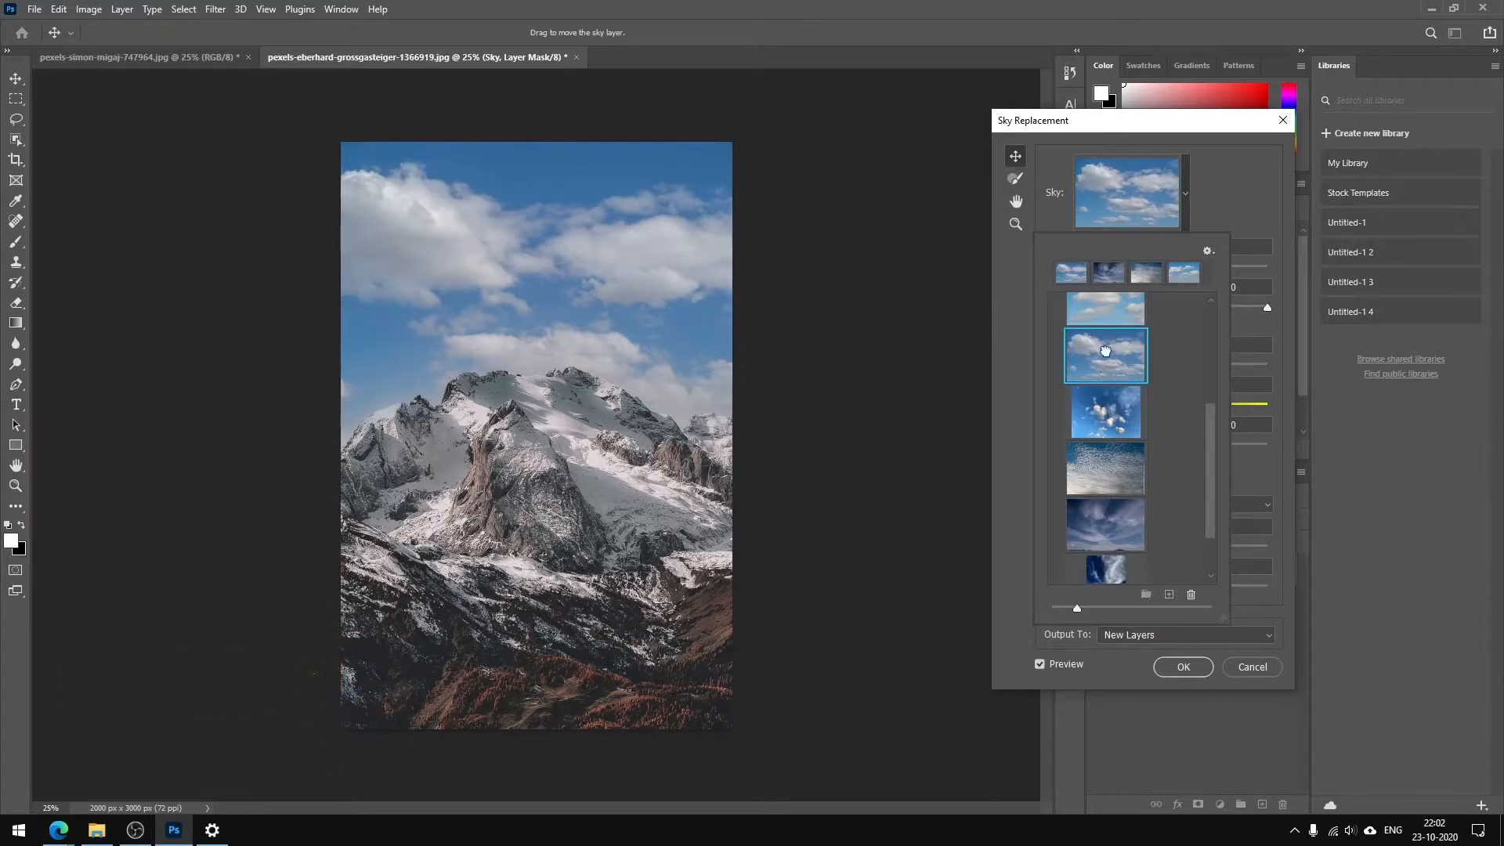
click(1217, 190)
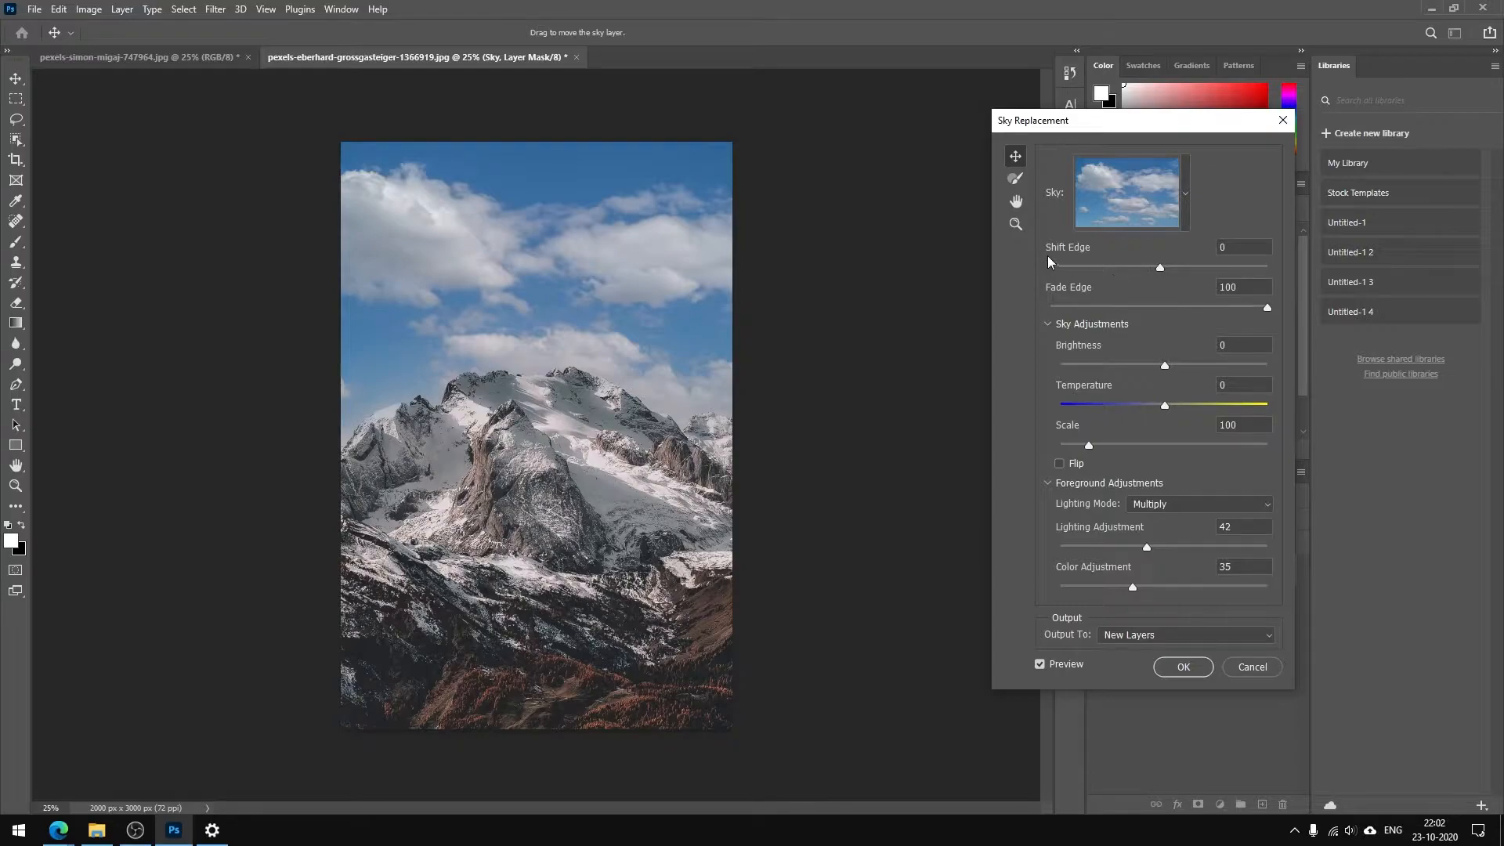
Activate the Sky Brush and examine its size, hardness, add and subtract modes and blend mode options
click(1018, 180)
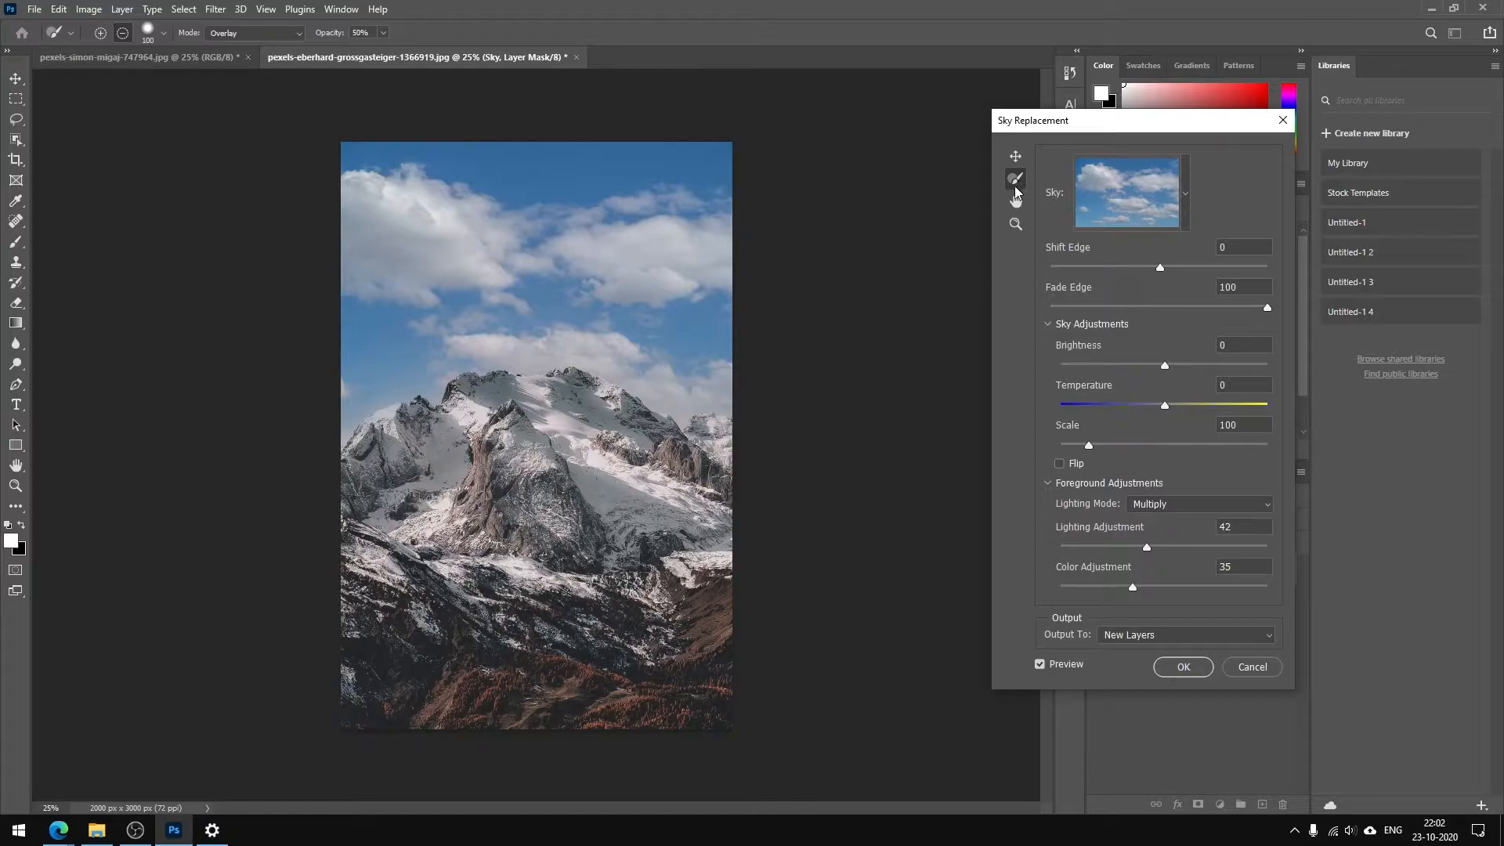
click(163, 34)
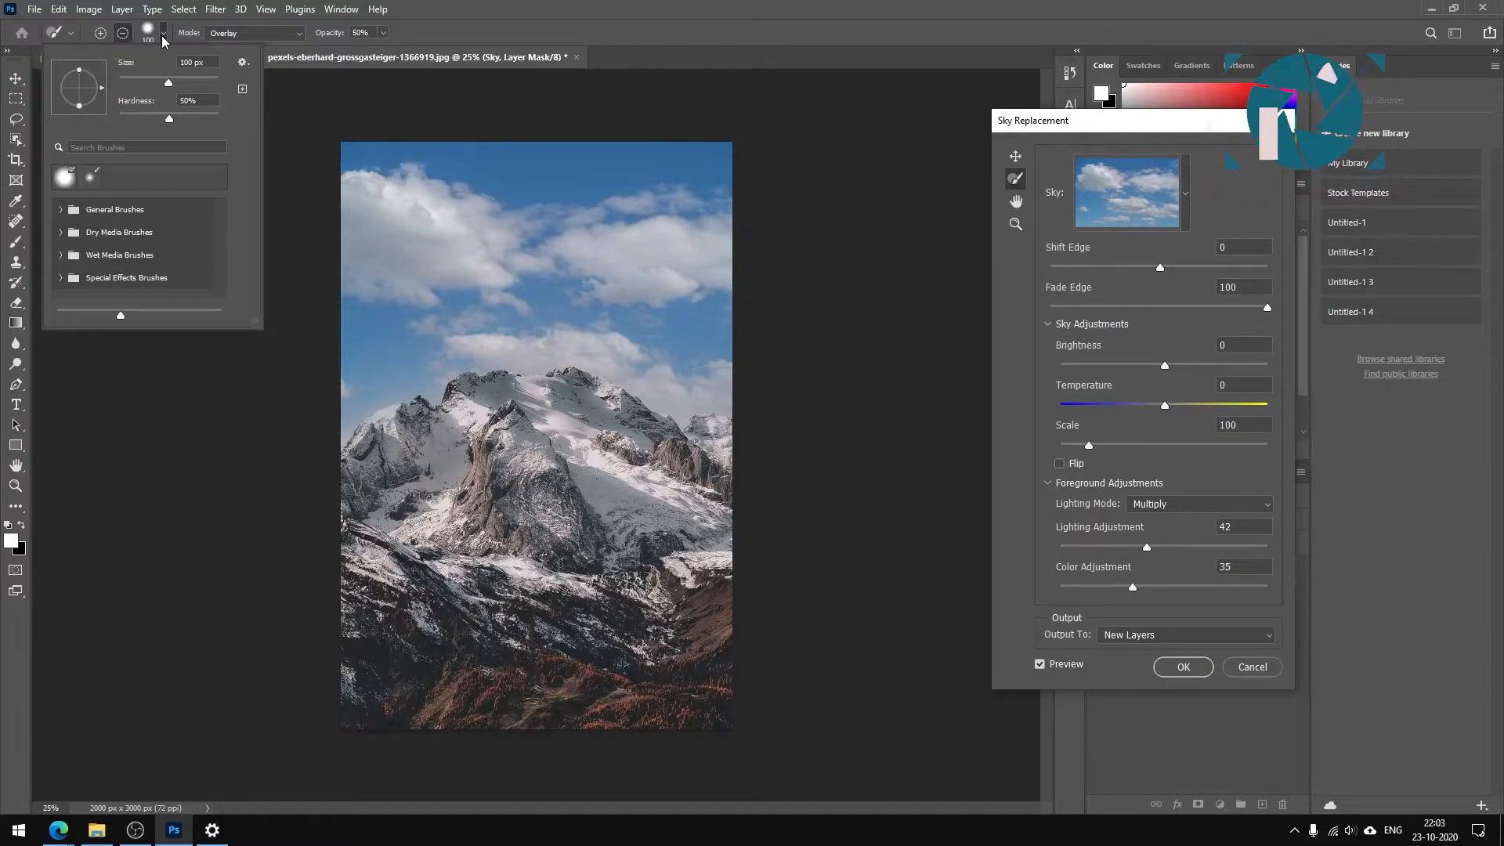
click(162, 35)
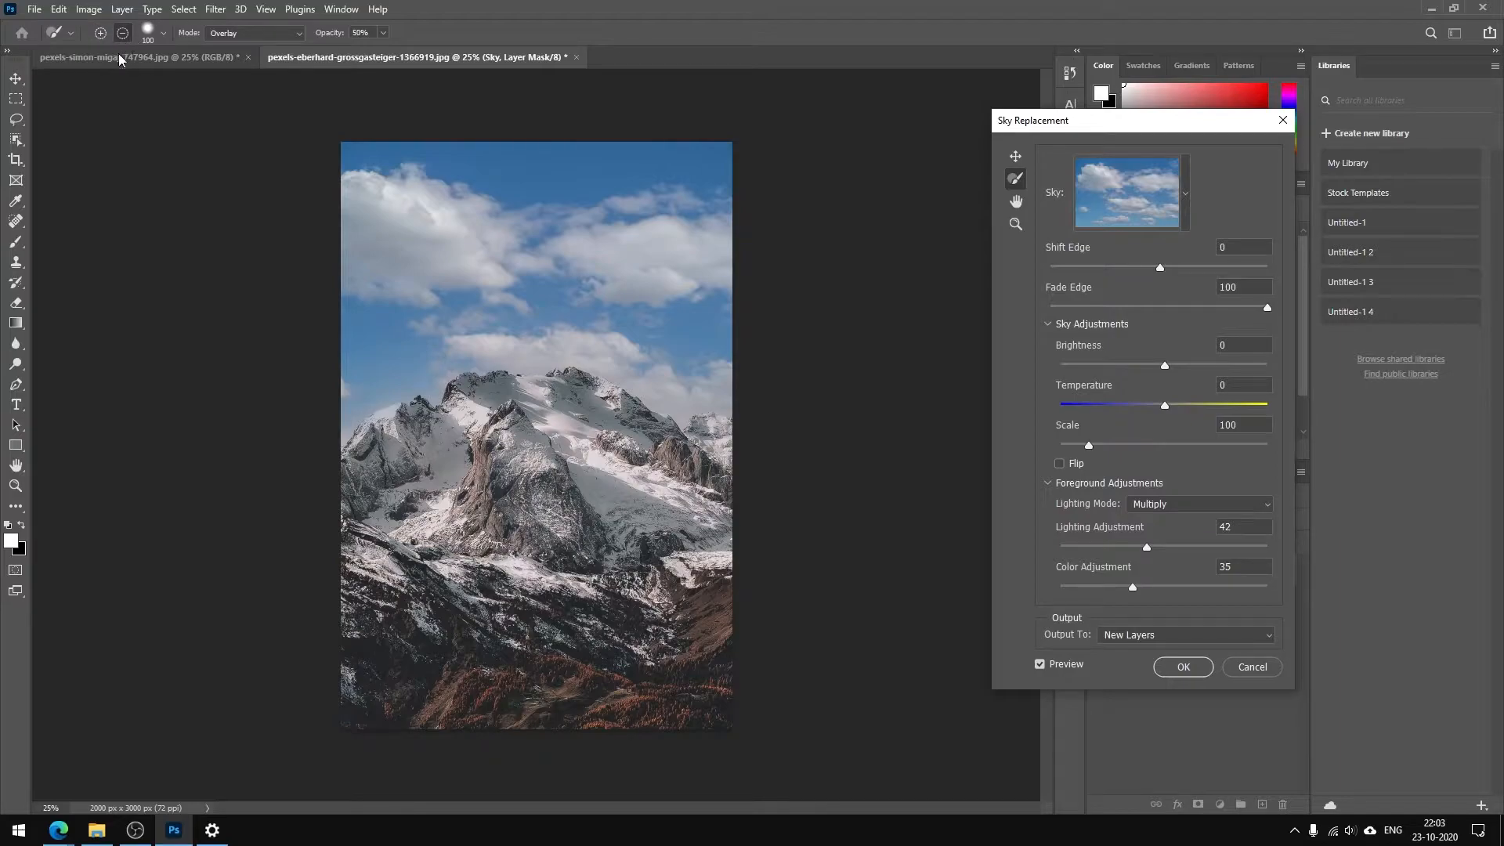
click(102, 33)
click(122, 33)
click(264, 35)
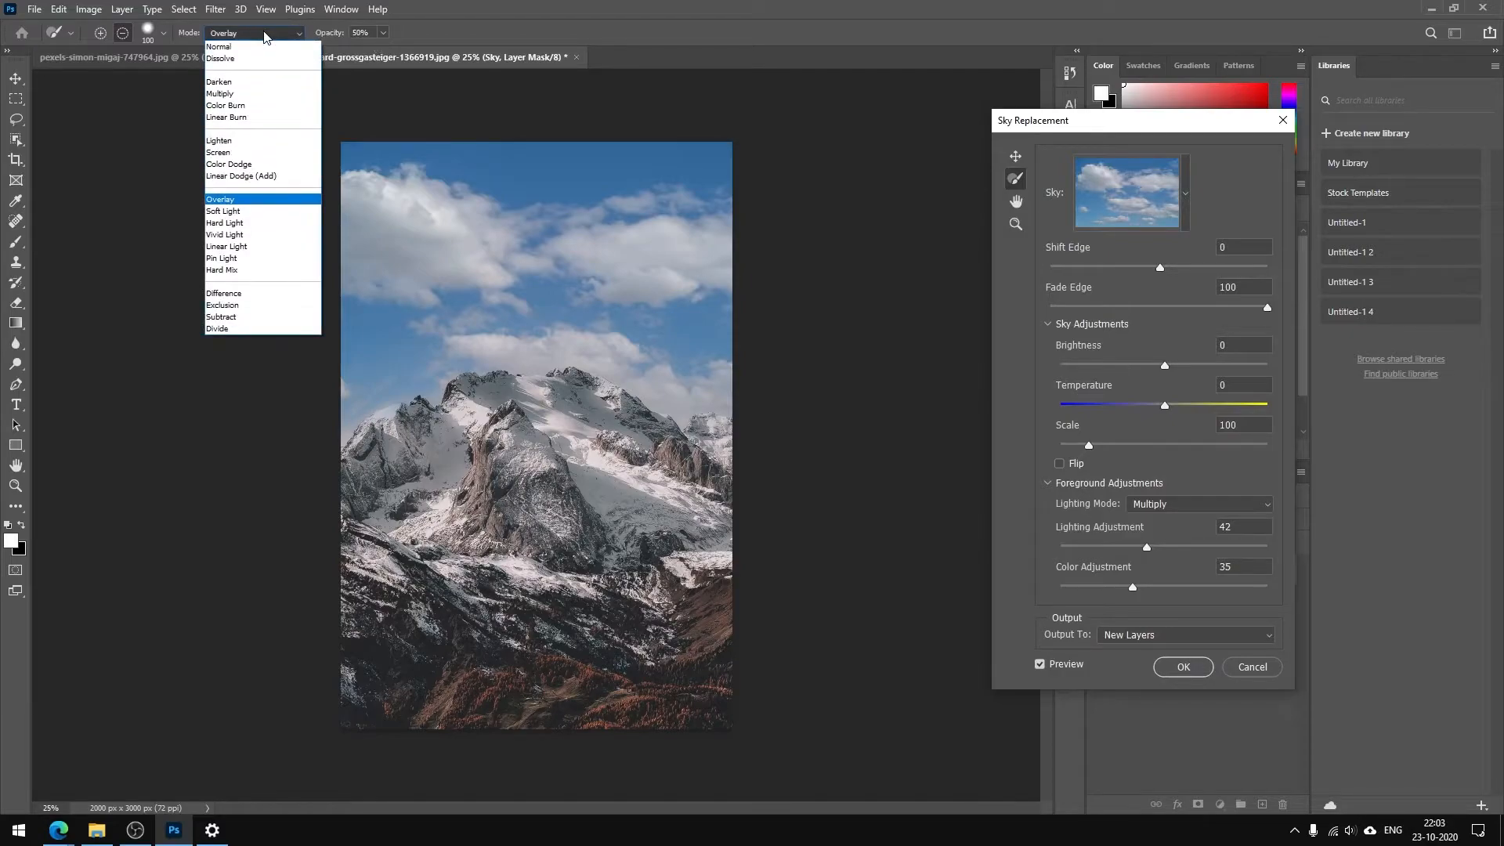
click(264, 34)
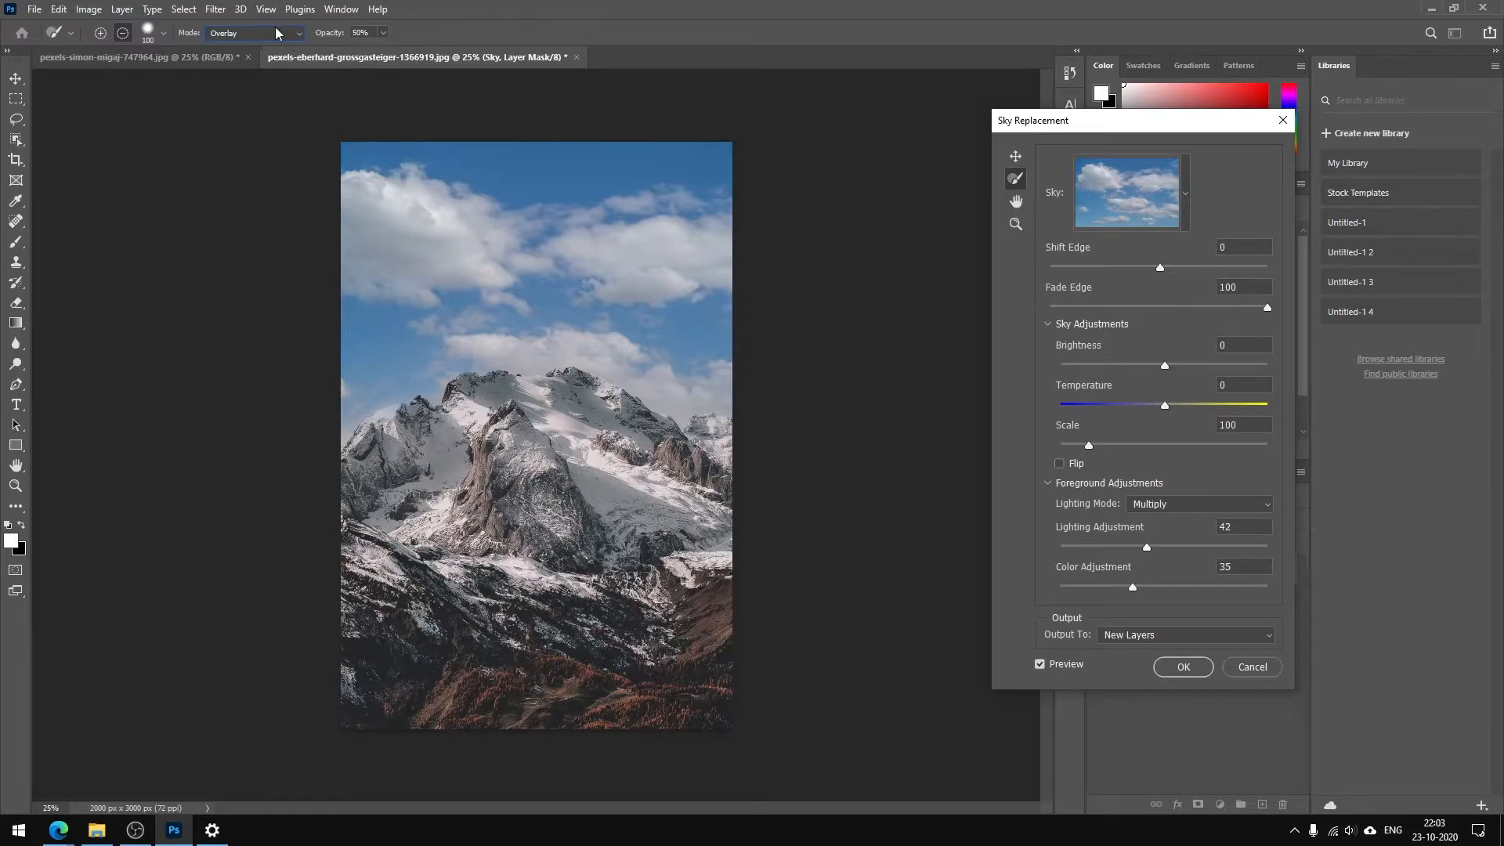
click(278, 33)
click(562, 4)
Try a Shift Edge of about 12, reset it to 0, and test the Fade Edge setting
drag(1159, 267, 1175, 267)
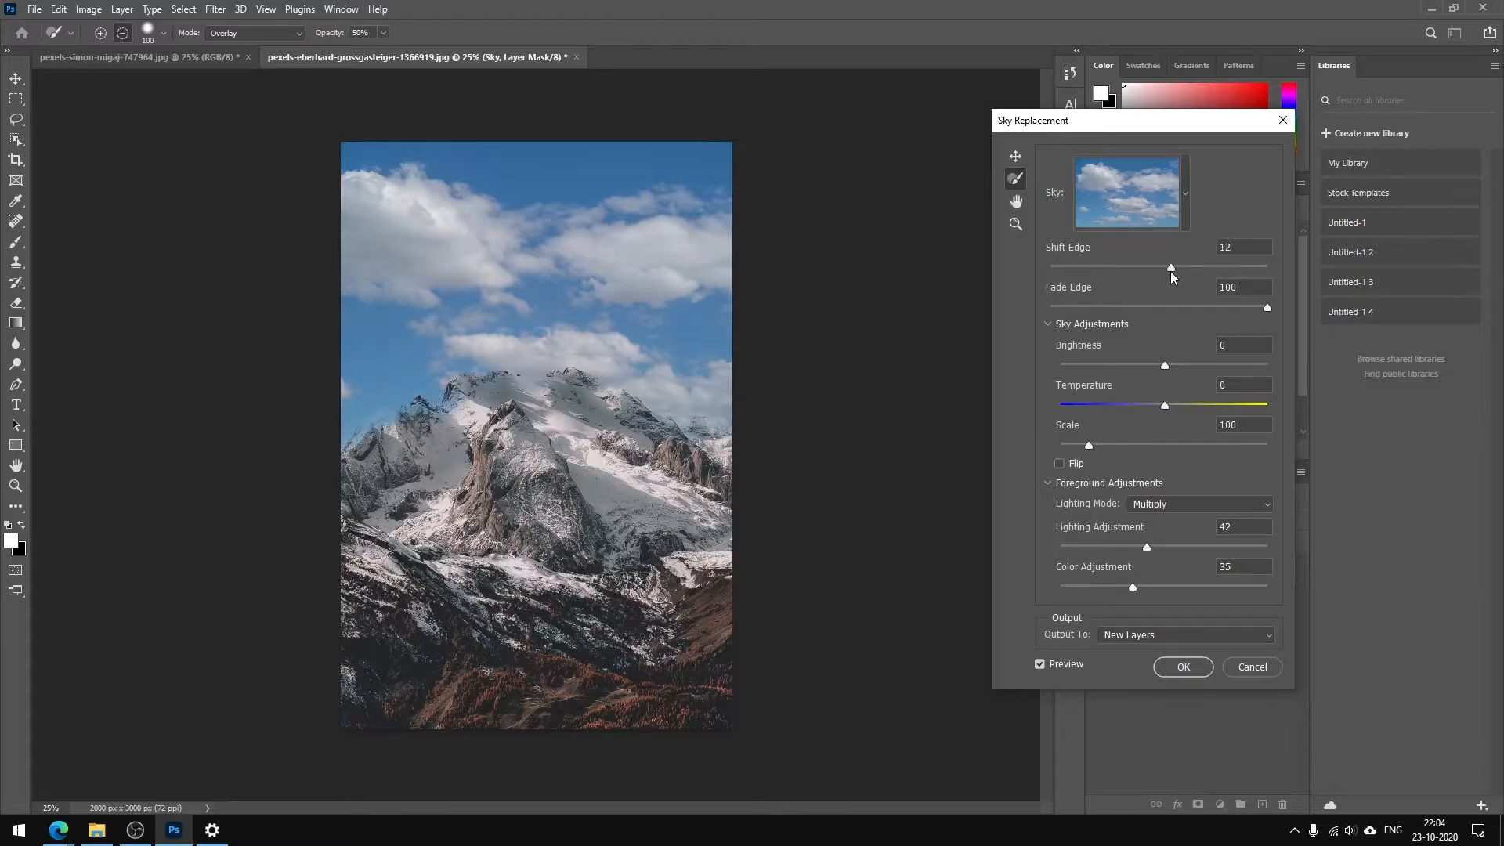
drag(1171, 268, 1151, 268)
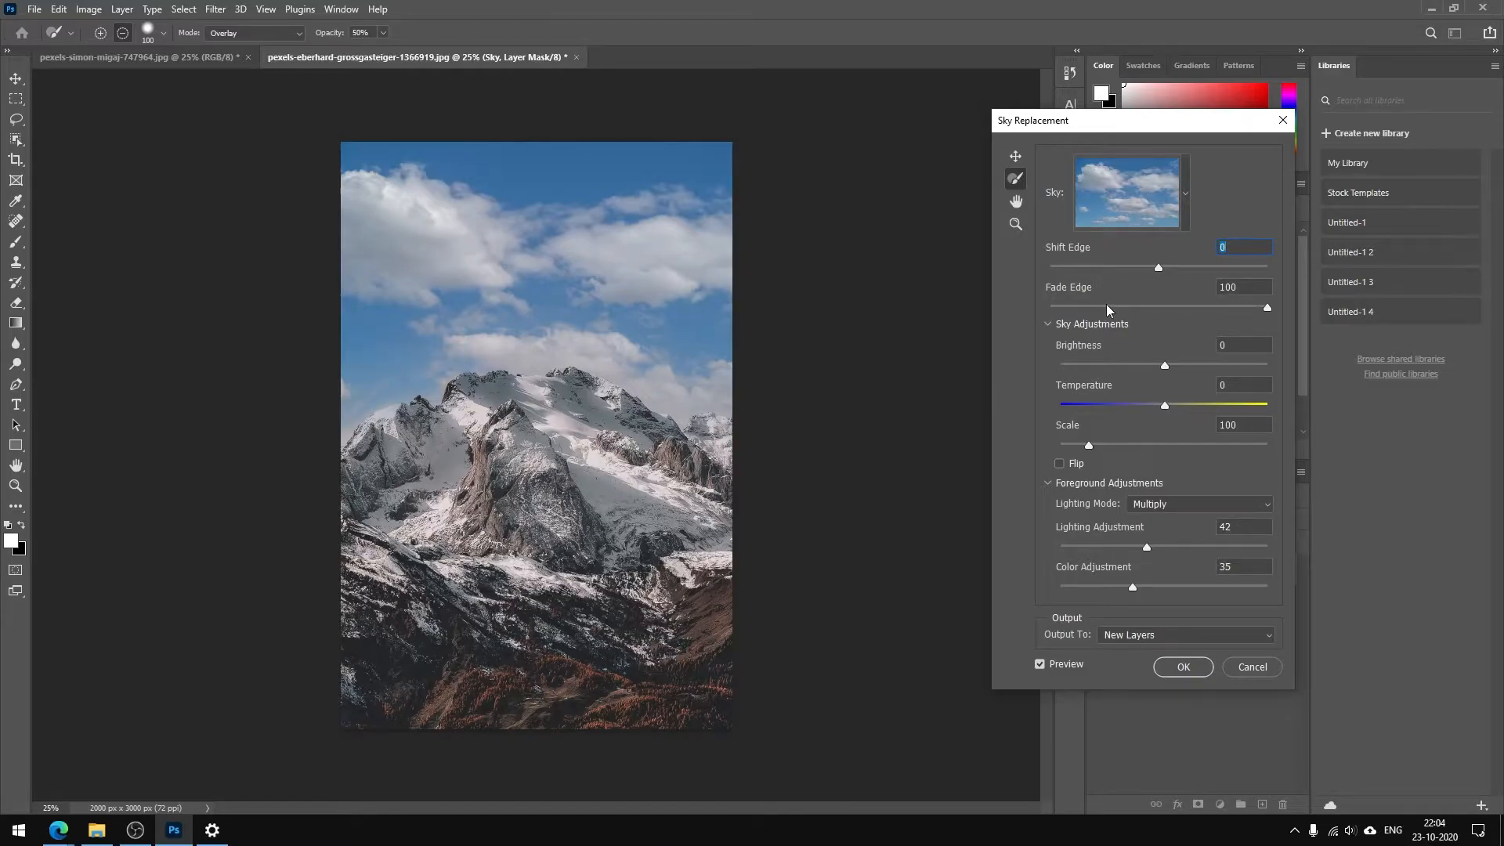
mouse_move(1266, 307)
mouse_down()
mouse_move(1125, 309)
mouse_move(1273, 308)
mouse_up()
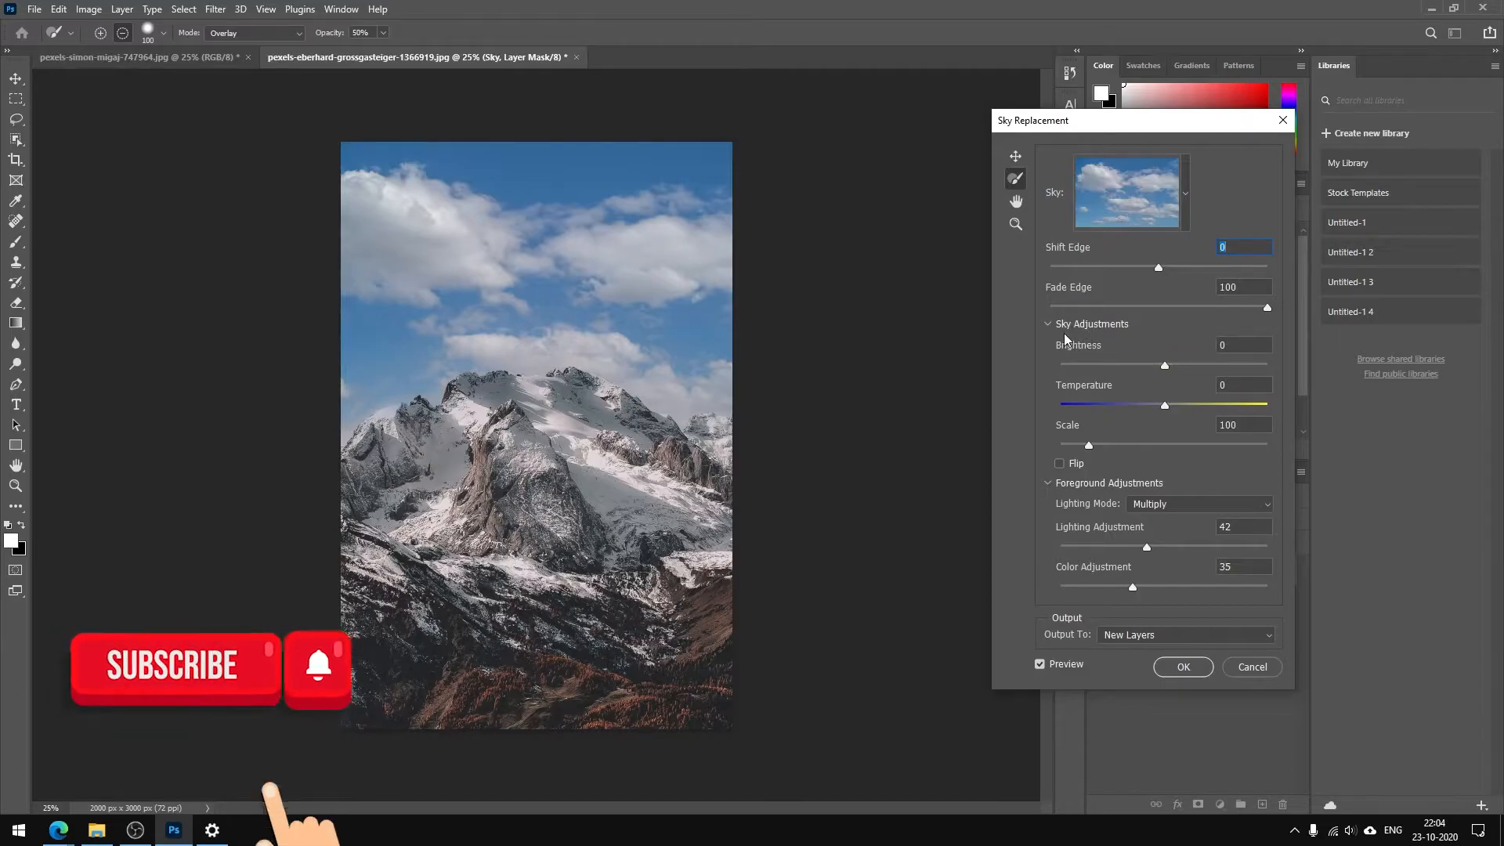
Set the replacement sky's brightness to 88 and its temperature to 37
drag(1168, 367, 1255, 366)
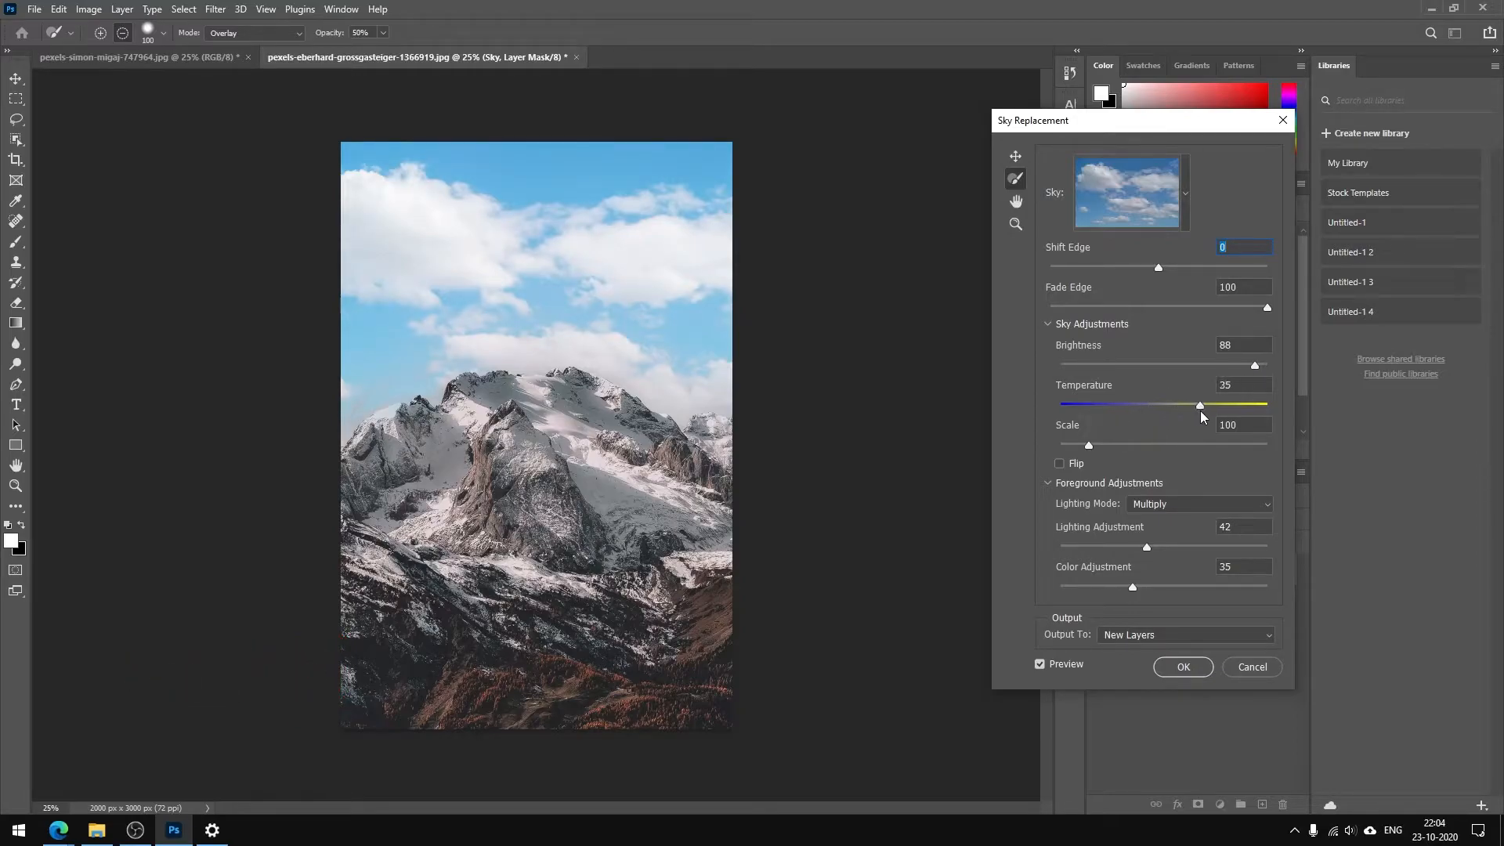
drag(1245, 408, 1249, 408)
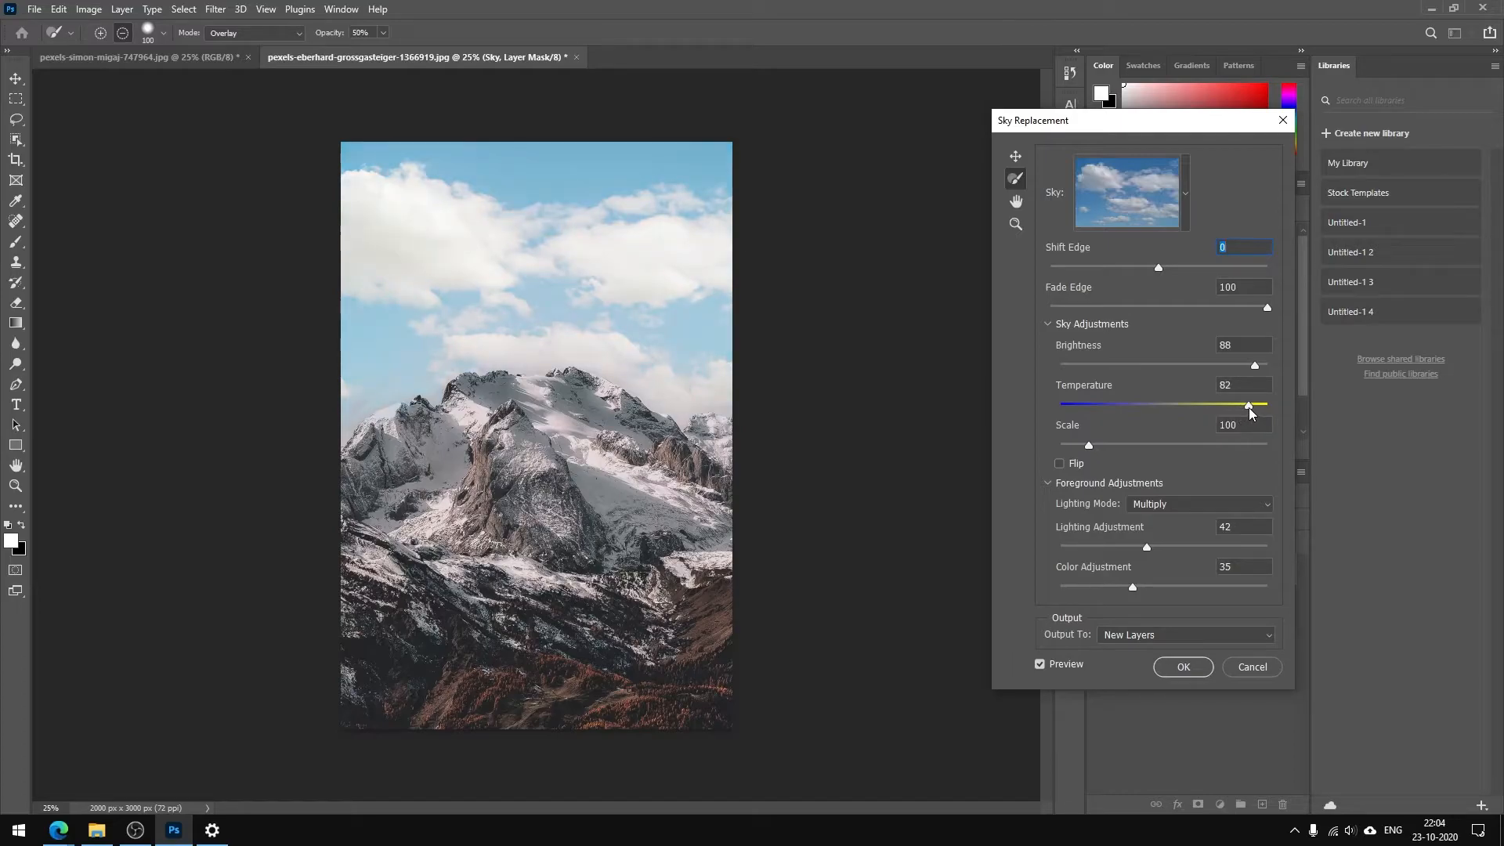
drag(1248, 407, 1088, 409)
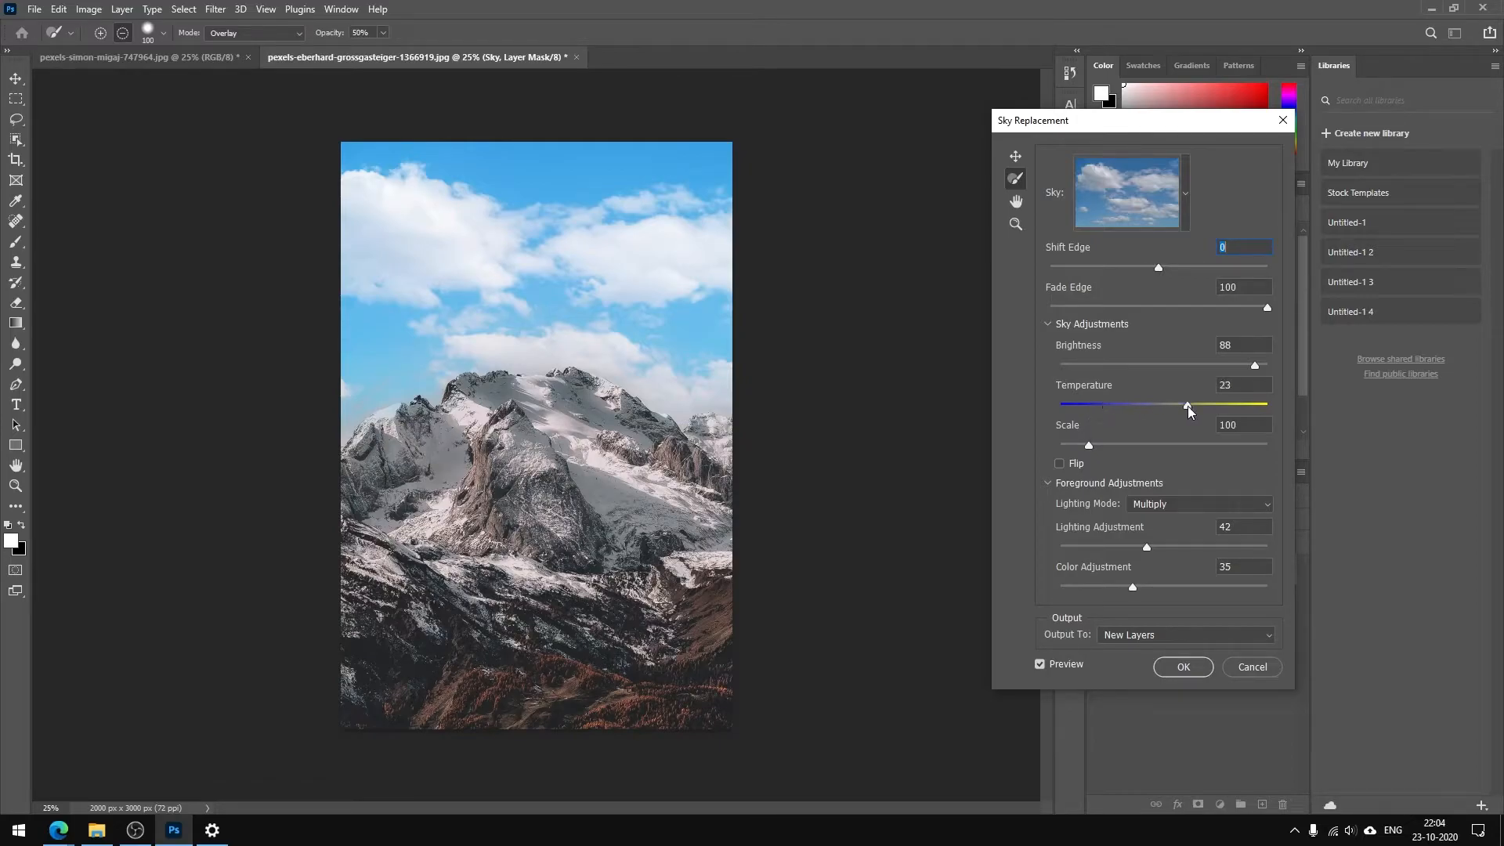
drag(1187, 405, 1197, 406)
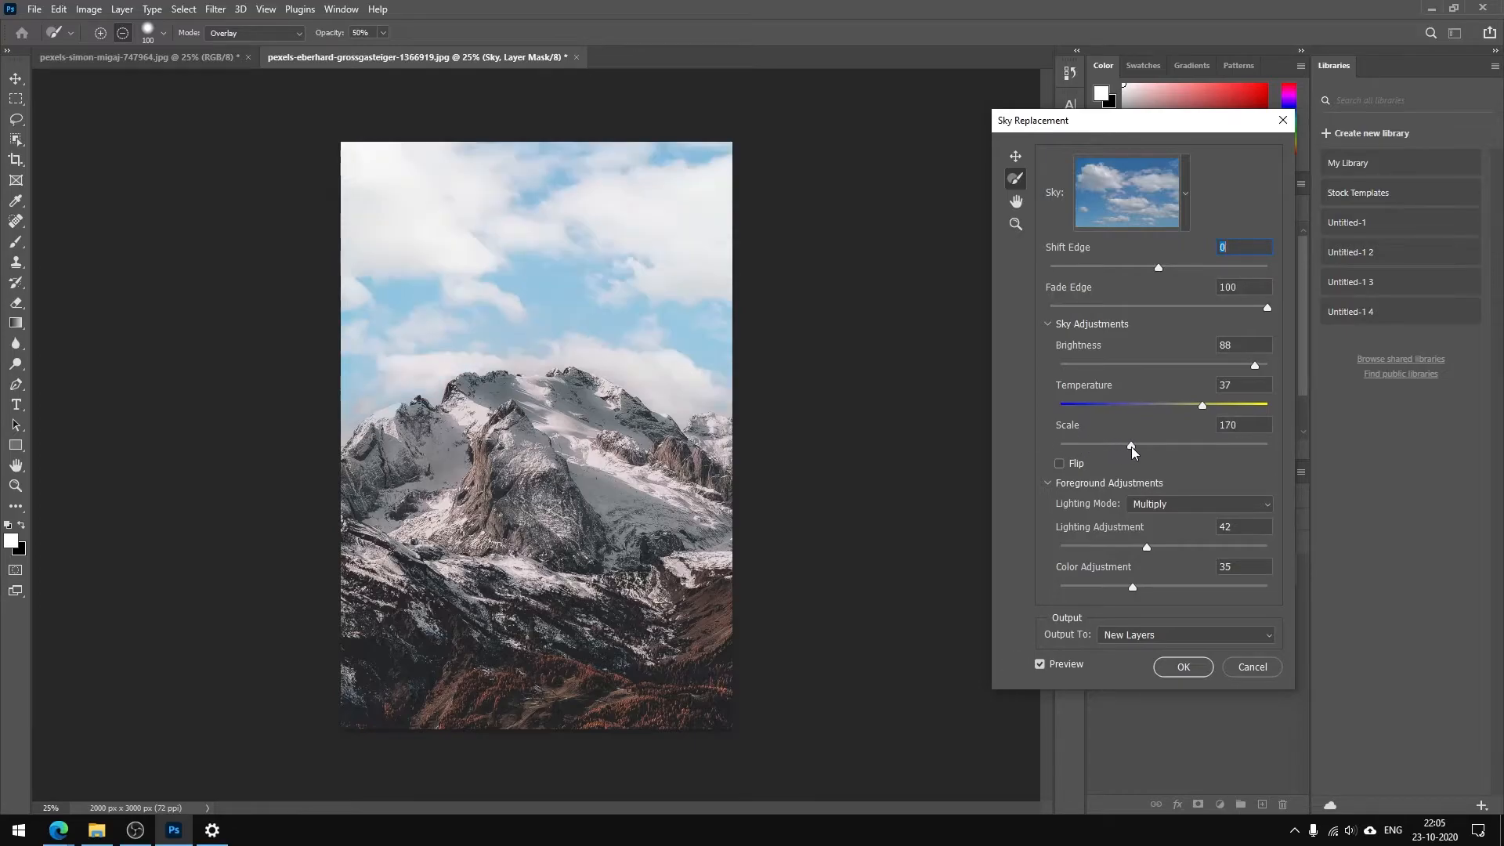
Set the replacement sky's scale to 132, and try the Flip option before turning it off again
drag(1131, 446, 1107, 449)
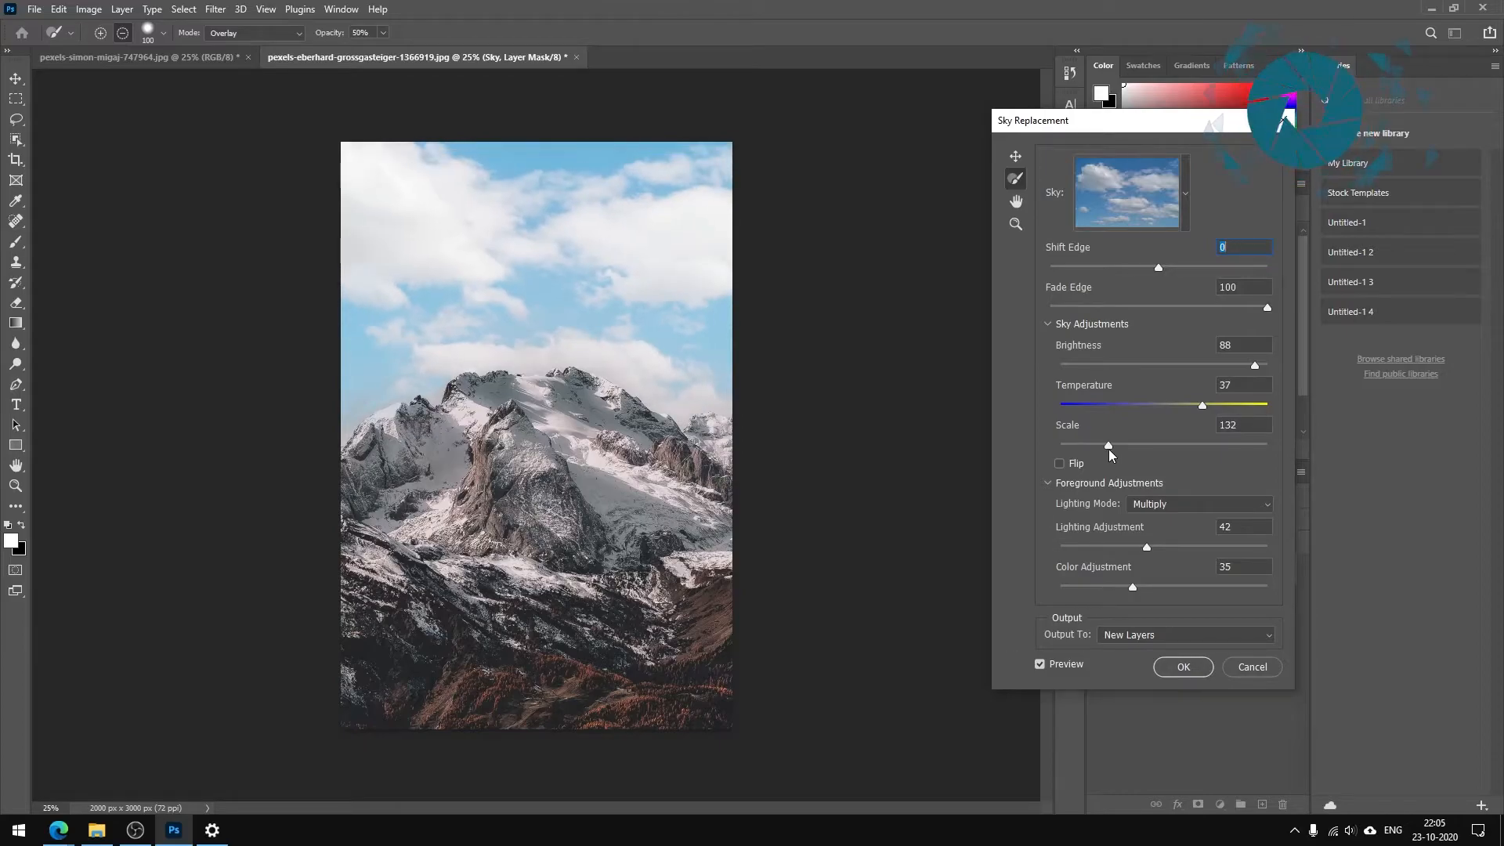
click(1061, 466)
click(1060, 465)
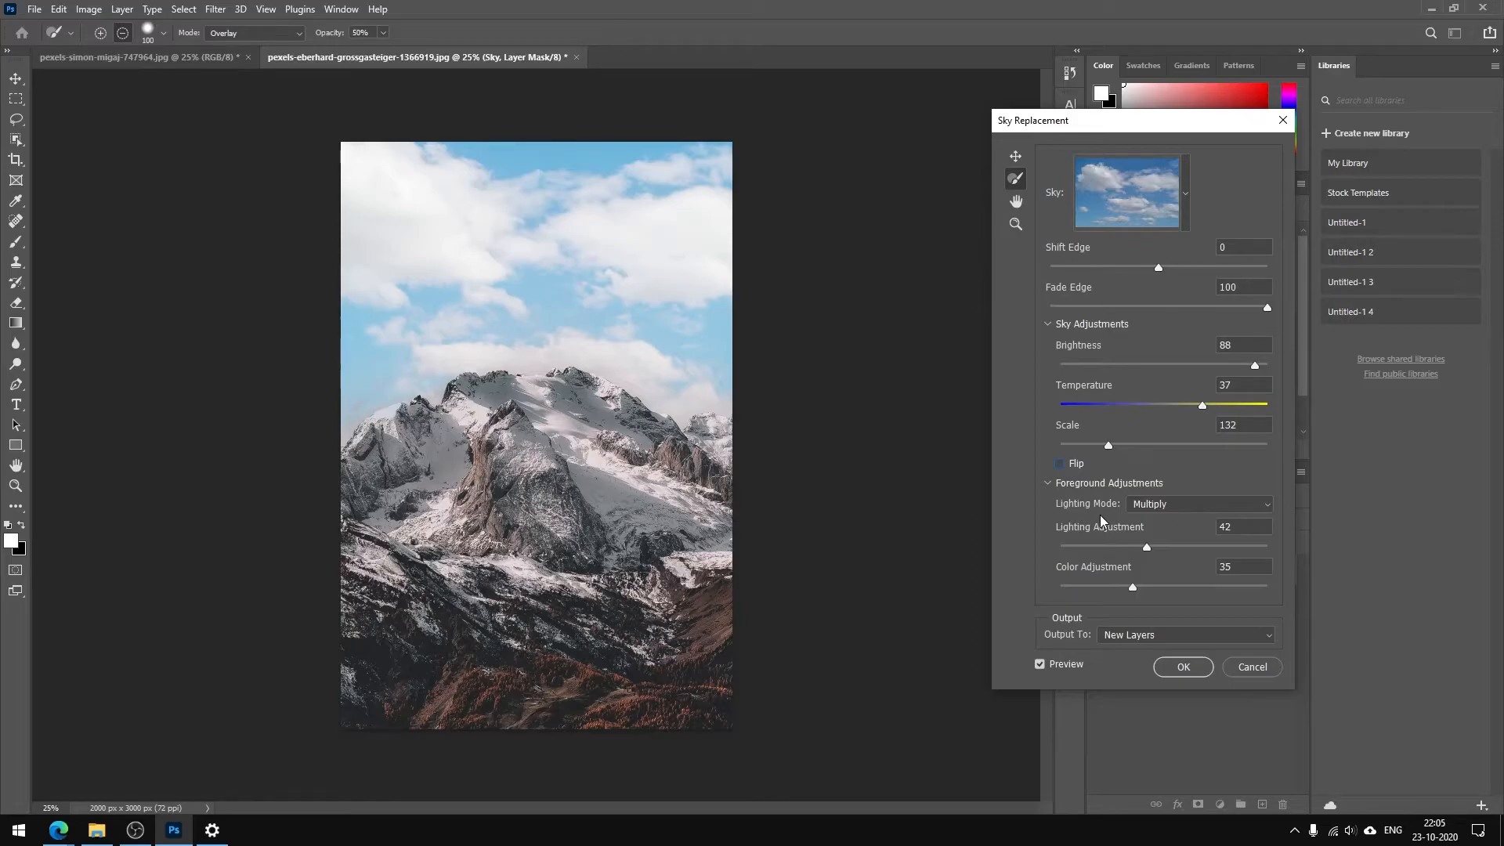
Set the foreground lighting mode to Screen, with Lighting Adjustment at 73 and Color Adjustment at 23
click(1150, 509)
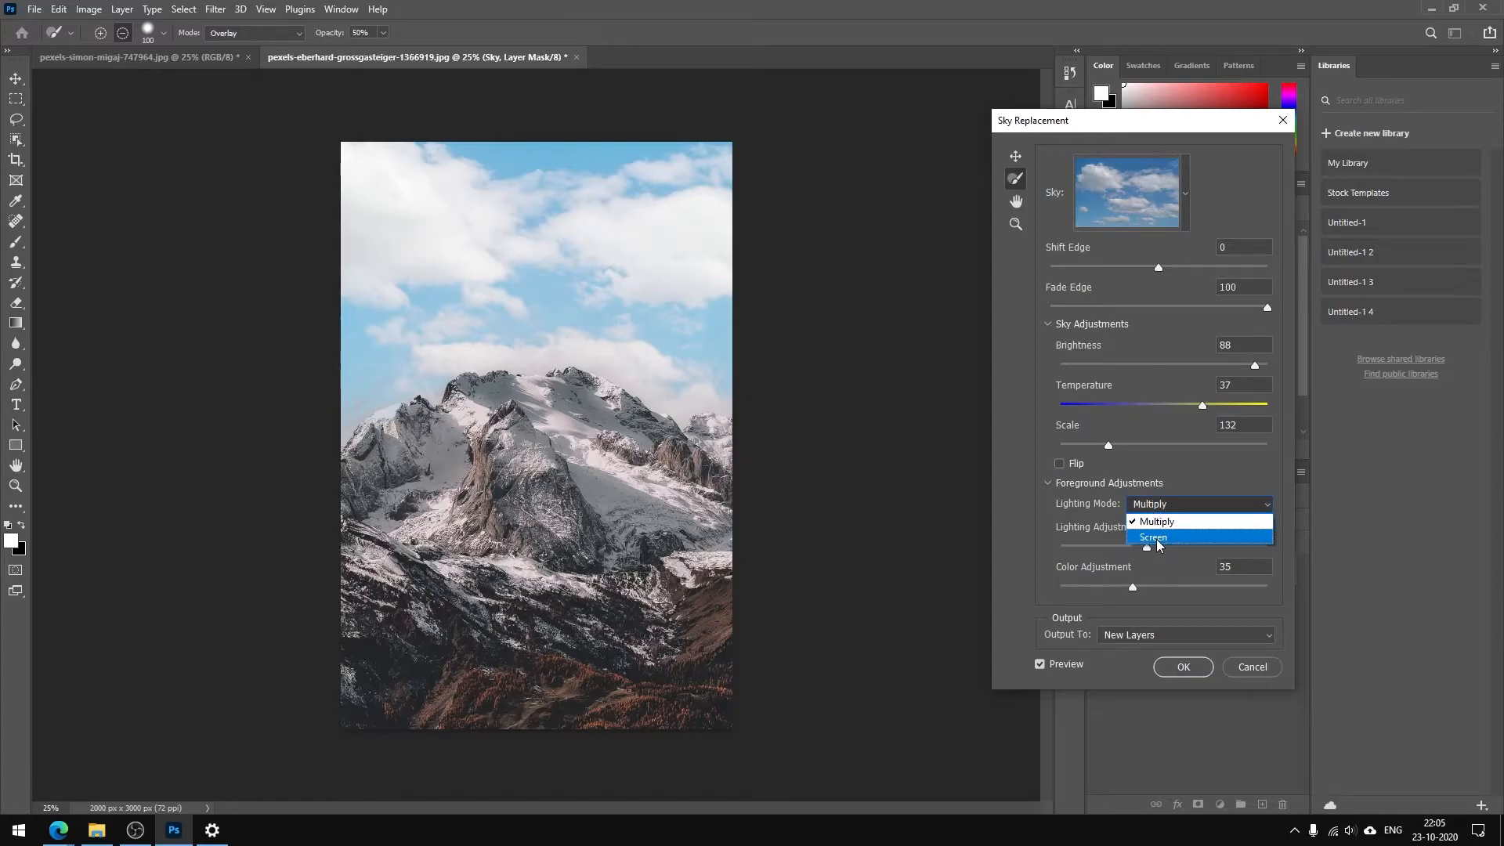
click(1170, 538)
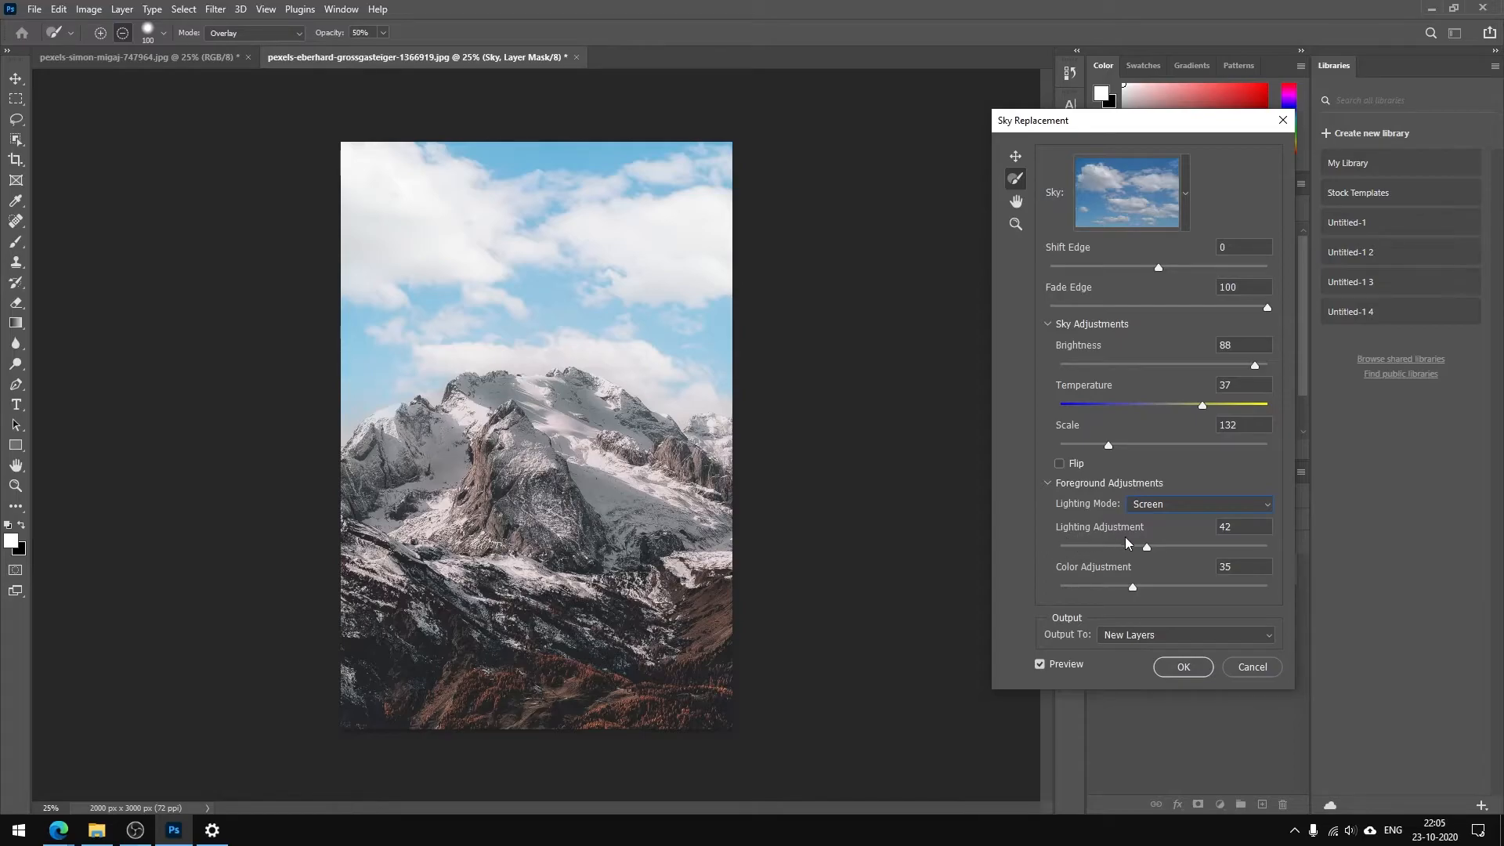
drag(1148, 552, 1267, 554)
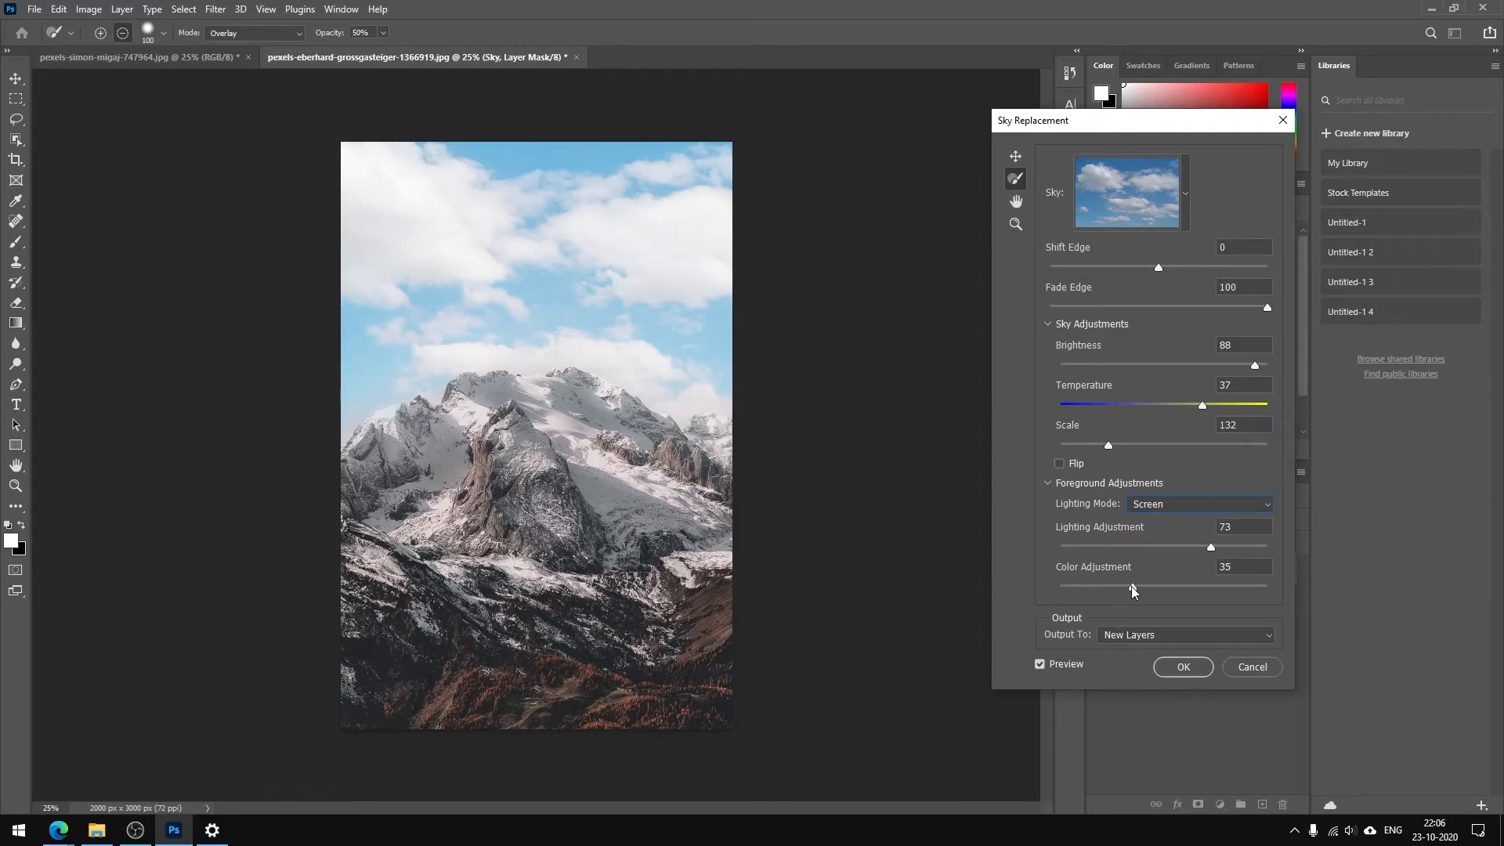
drag(1248, 587, 1221, 588)
Output the sky replacement to New Layers, compare it with the original using the preview, and apply it
click(1128, 637)
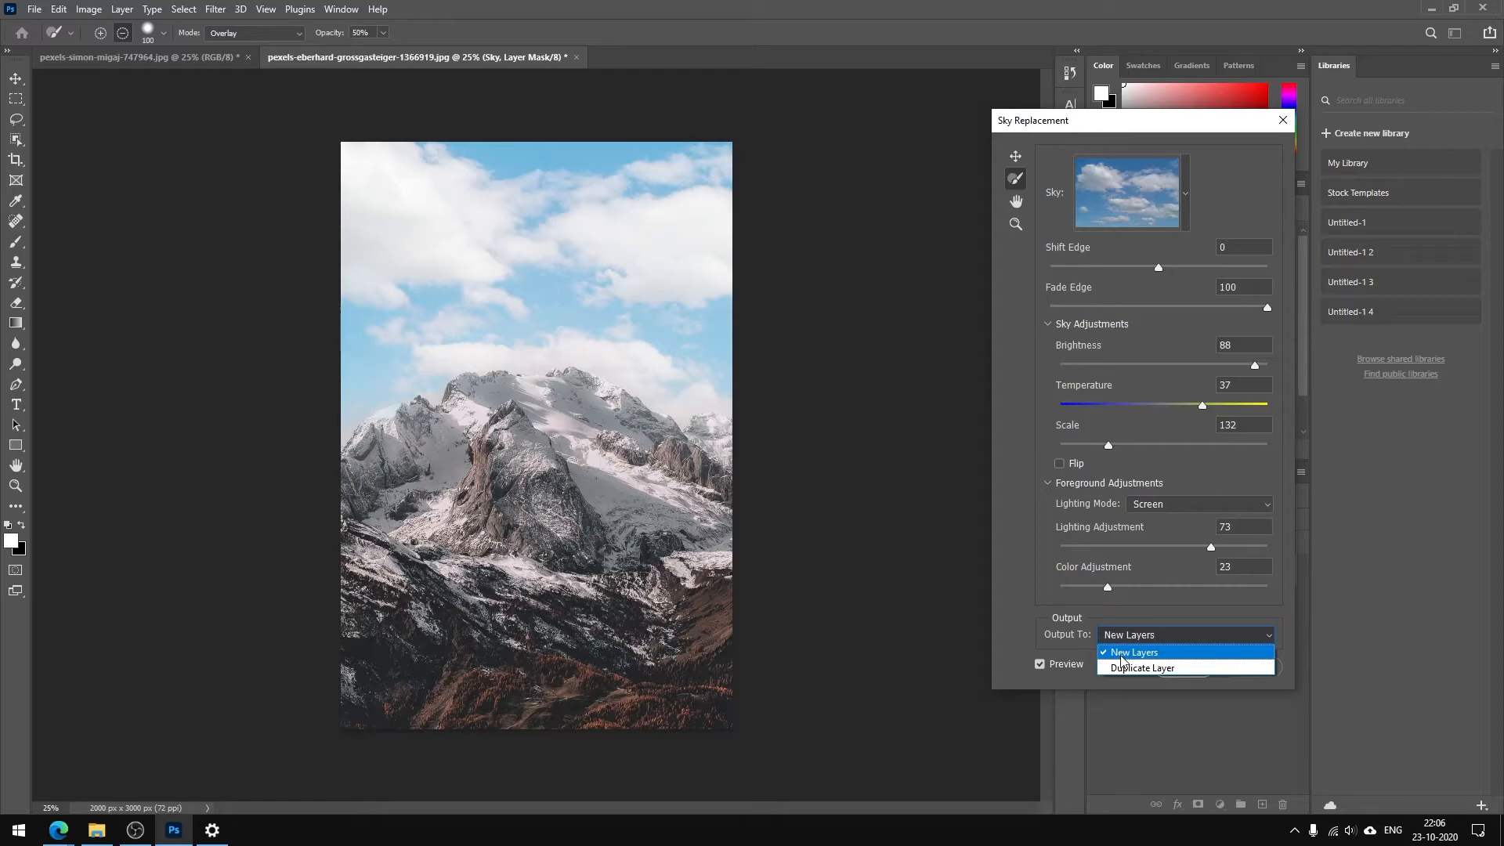
click(1121, 655)
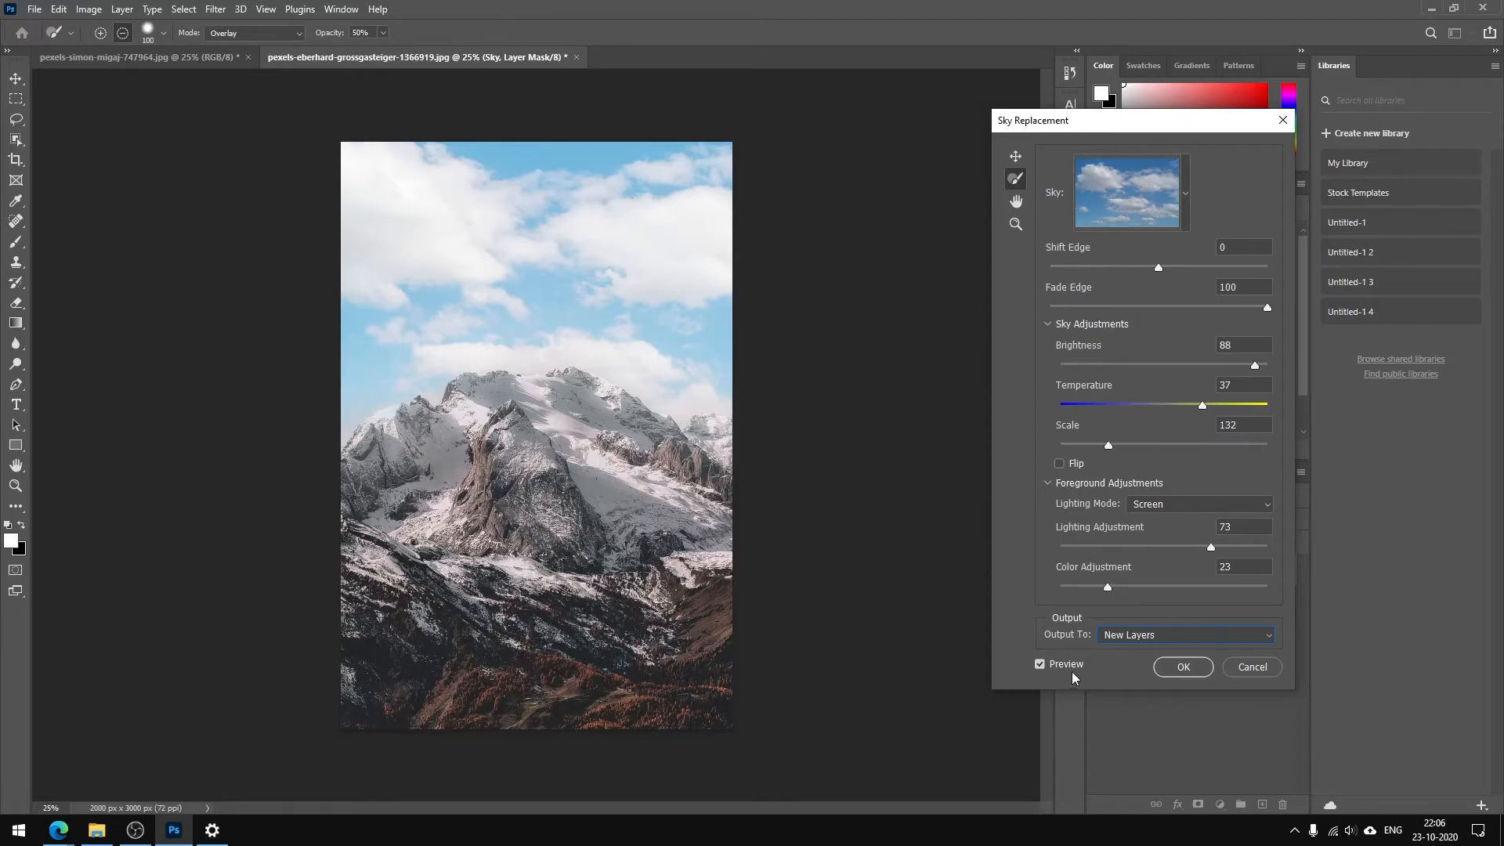
click(1038, 664)
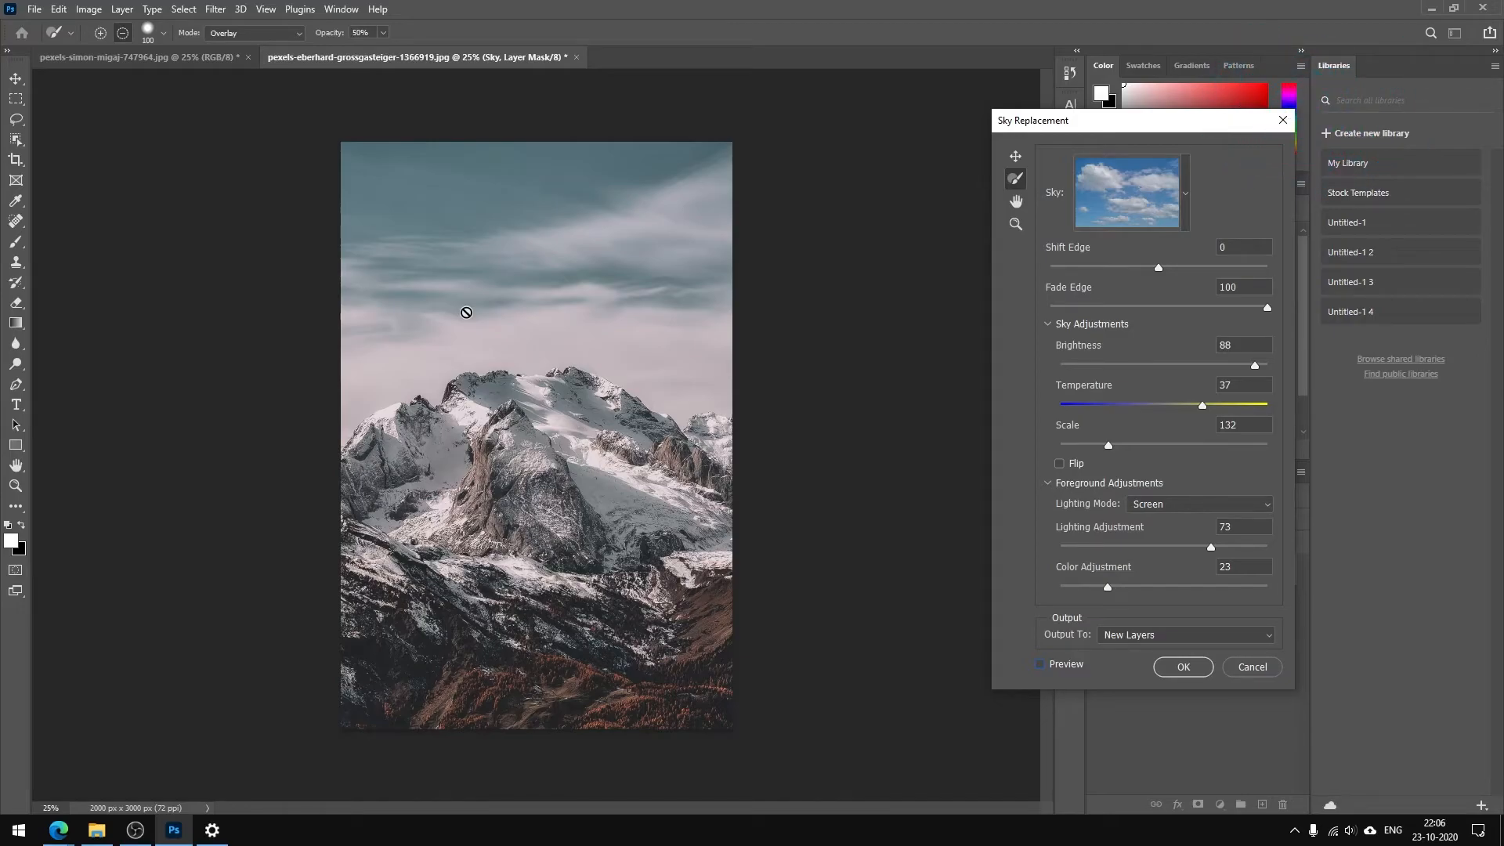
click(1040, 664)
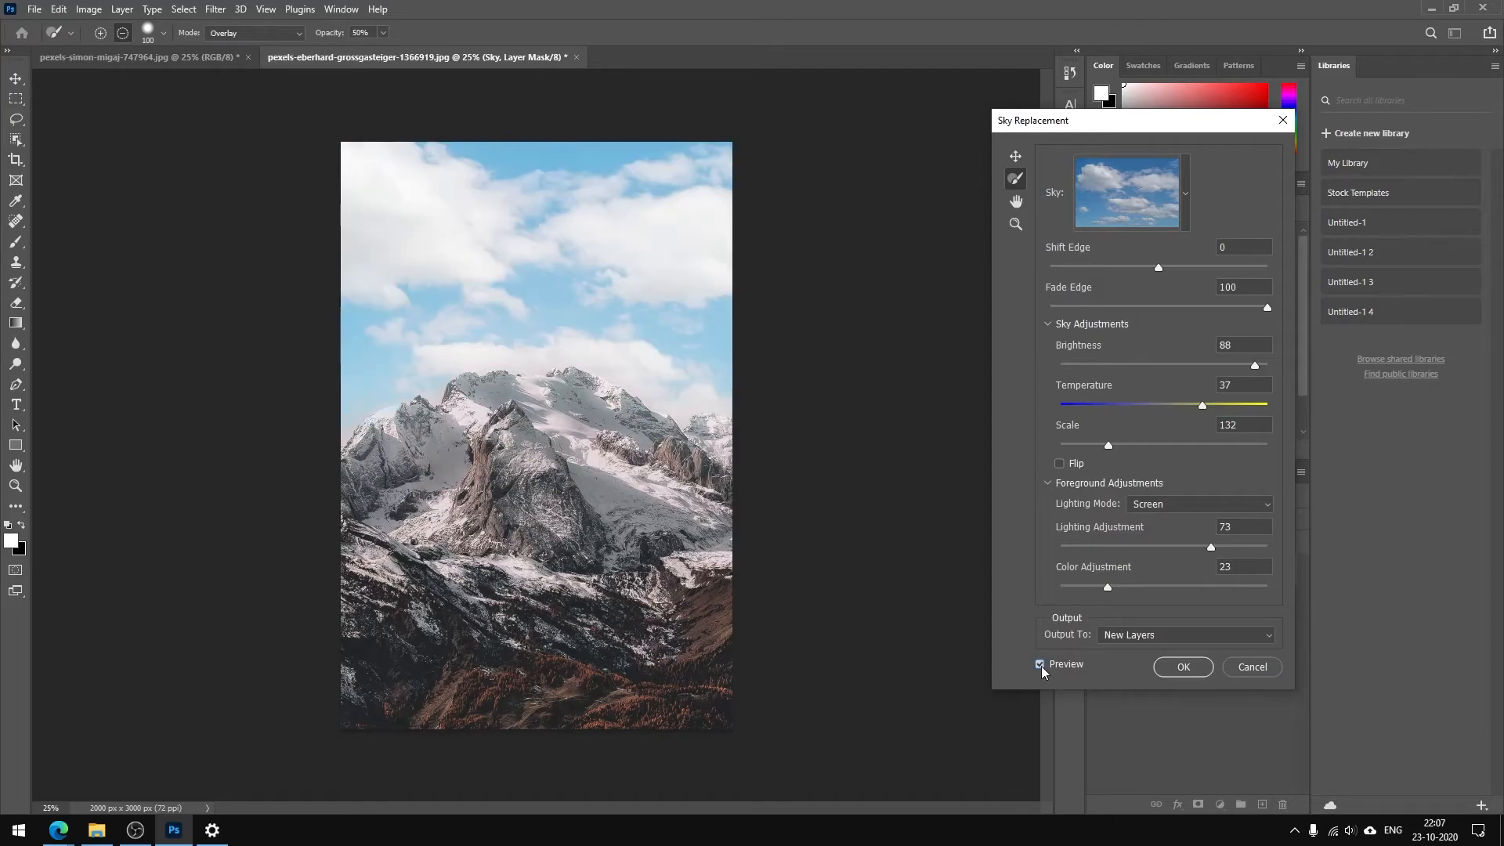
click(1184, 666)
Expand the Sky Replacement Group to examine its adjustment layers and masks, and collapse it again
click(1115, 565)
click(1115, 564)
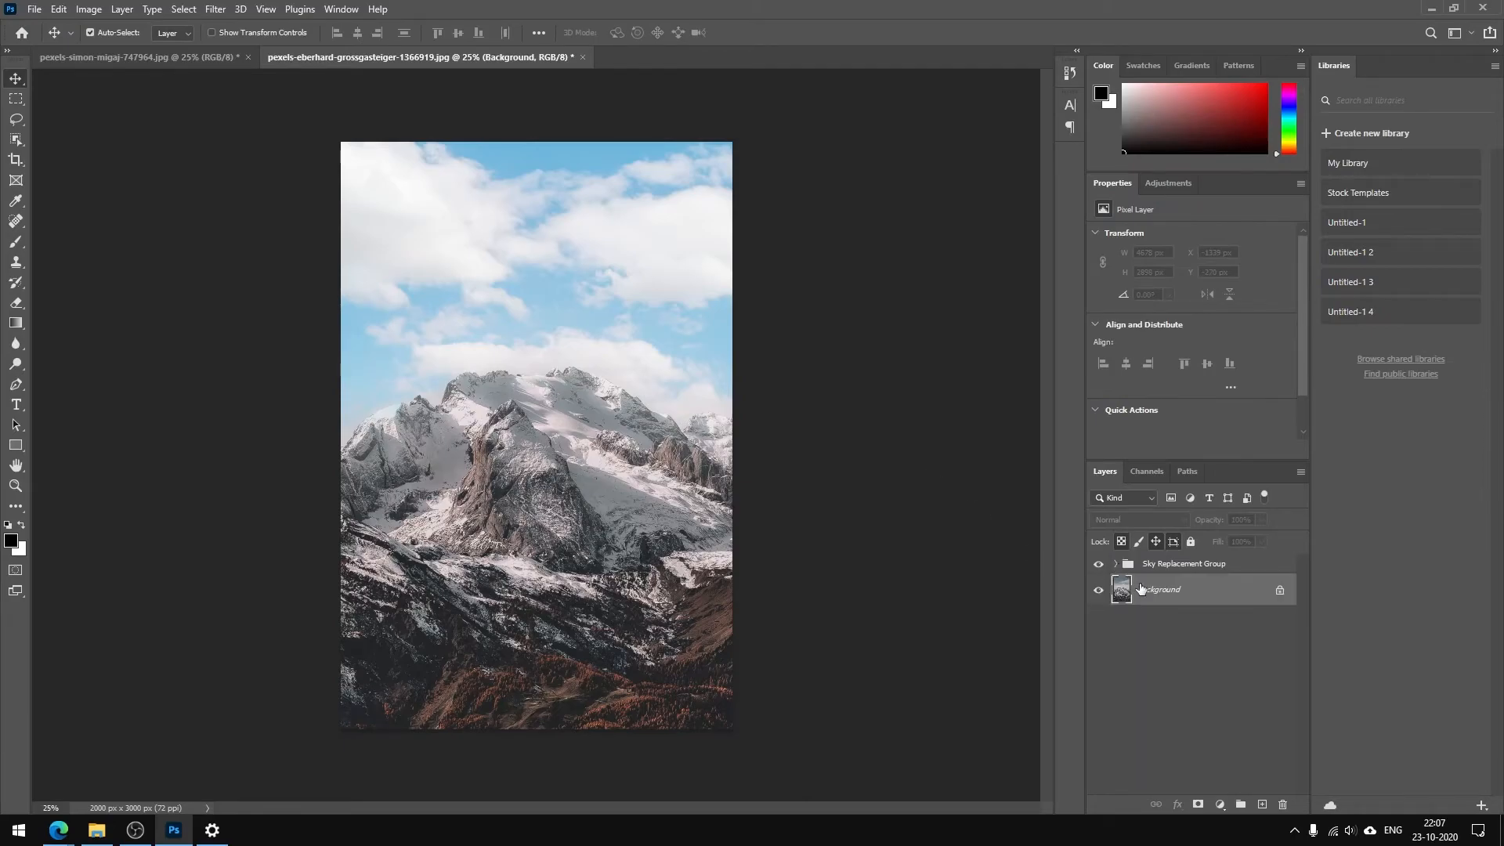
click(1116, 564)
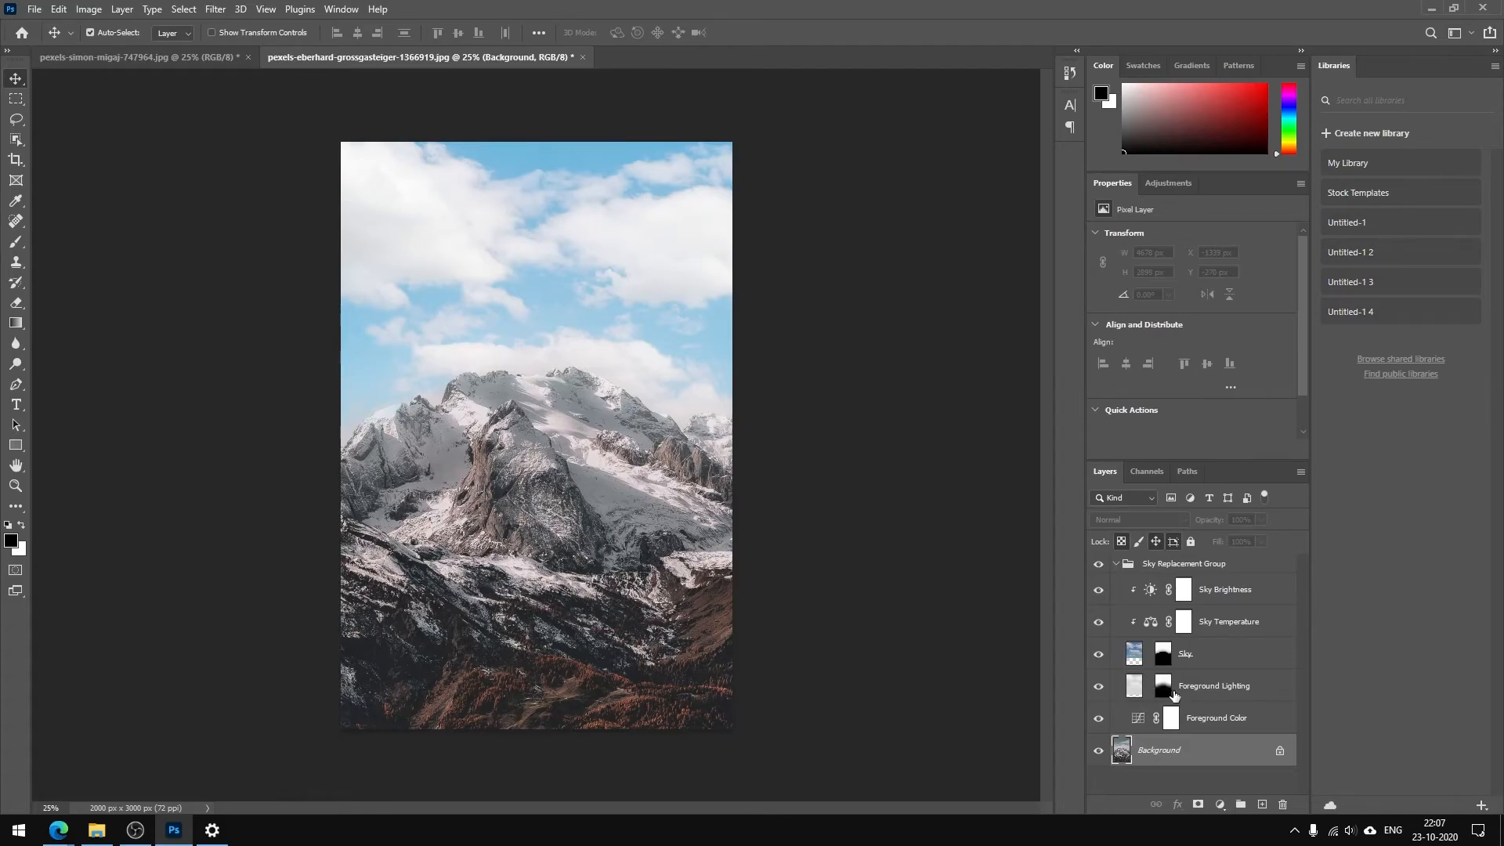
click(1116, 571)
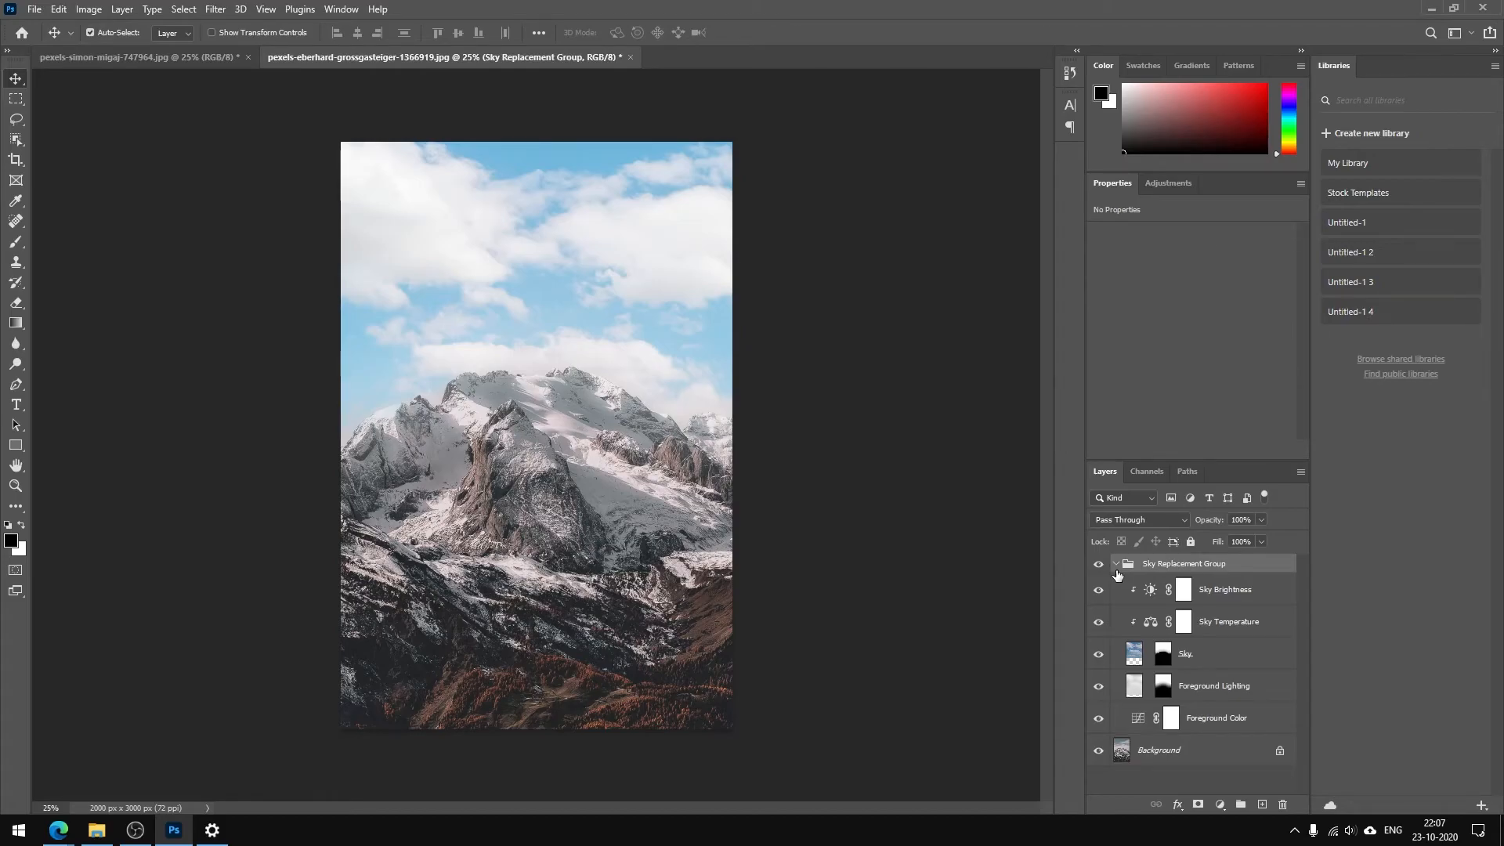
click(1115, 564)
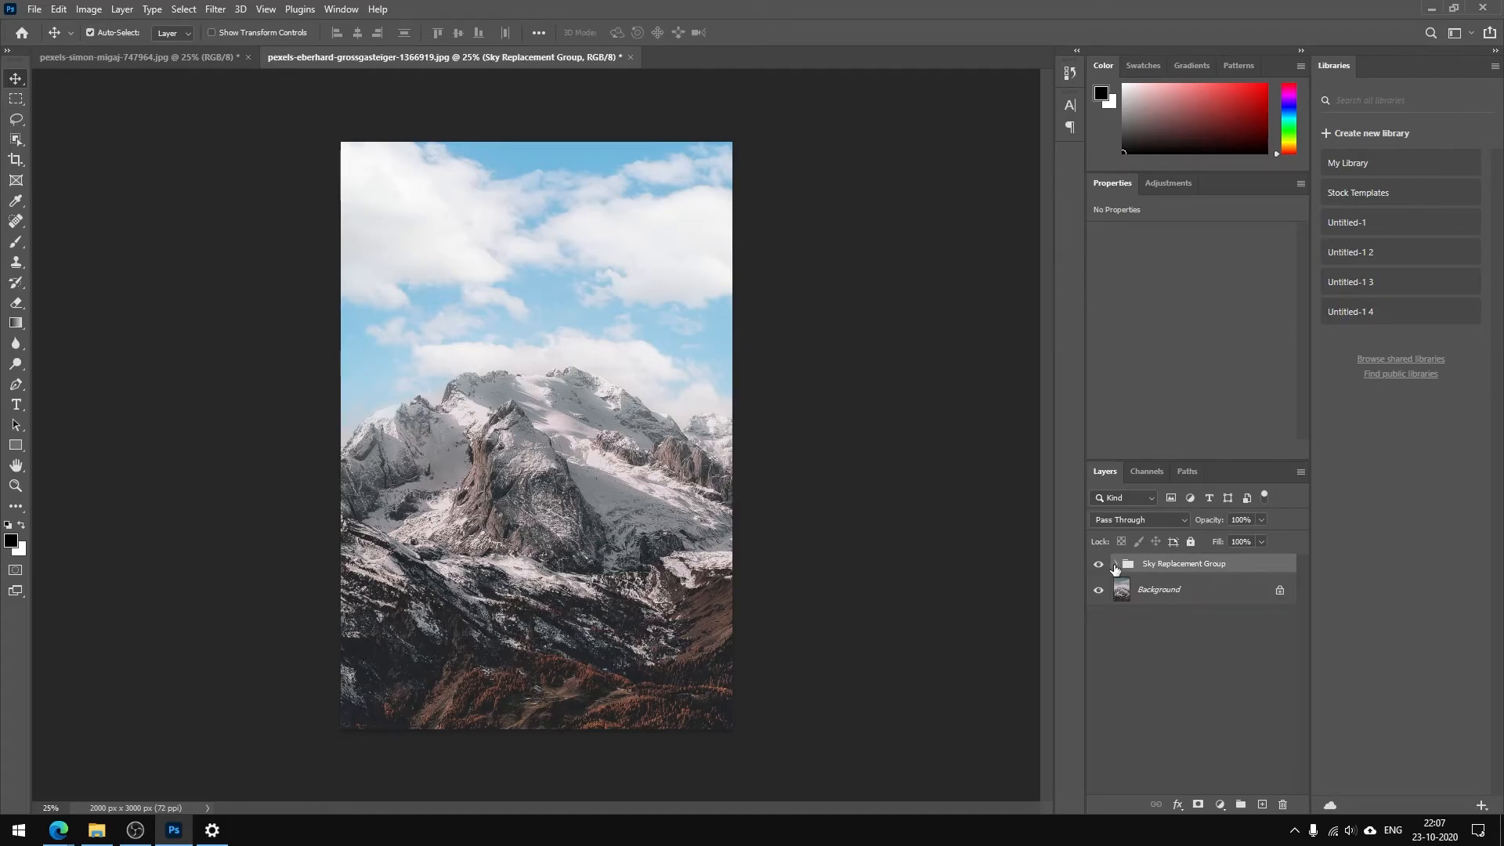